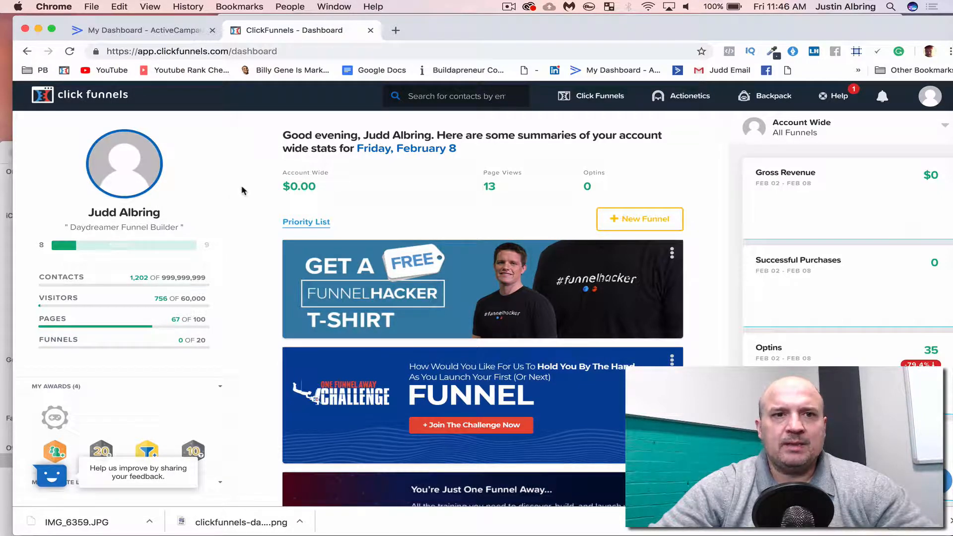
# Review the dashboard's account usage, awards, gross revenue, purchases, optins and page view statistics
pyautogui.scroll(-2, 241, 191)
pyautogui.scroll(-2, 242, 190)
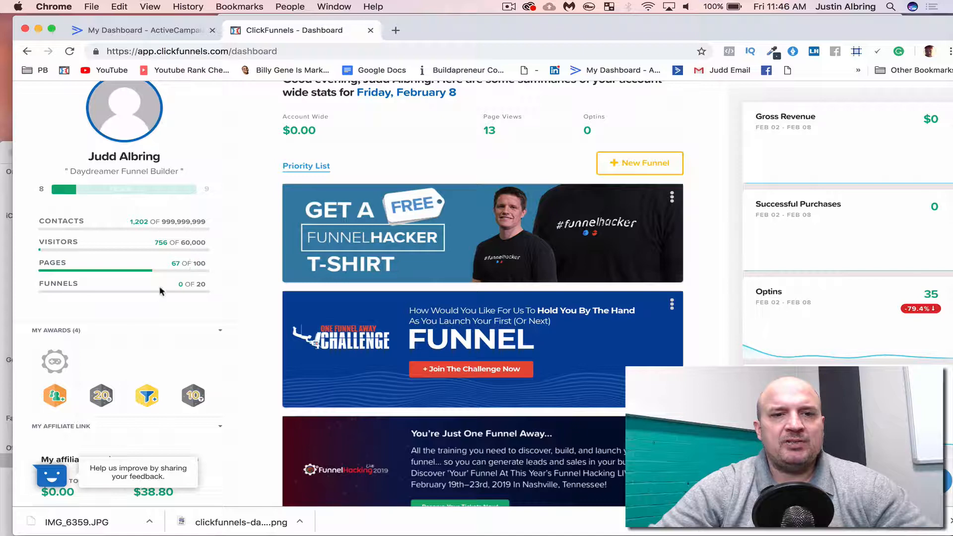
pyautogui.scroll(2, 251, 268)
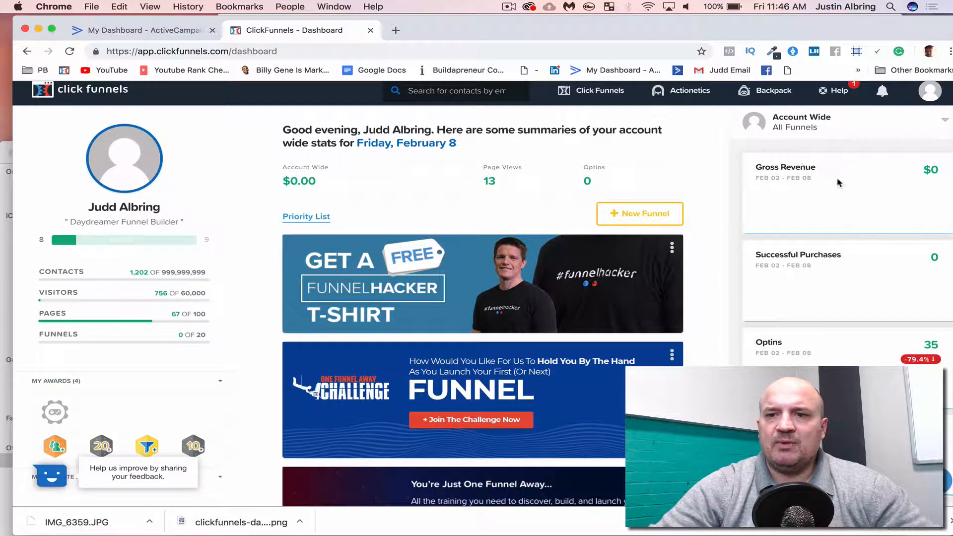
pyautogui.scroll(-1, 829, 183)
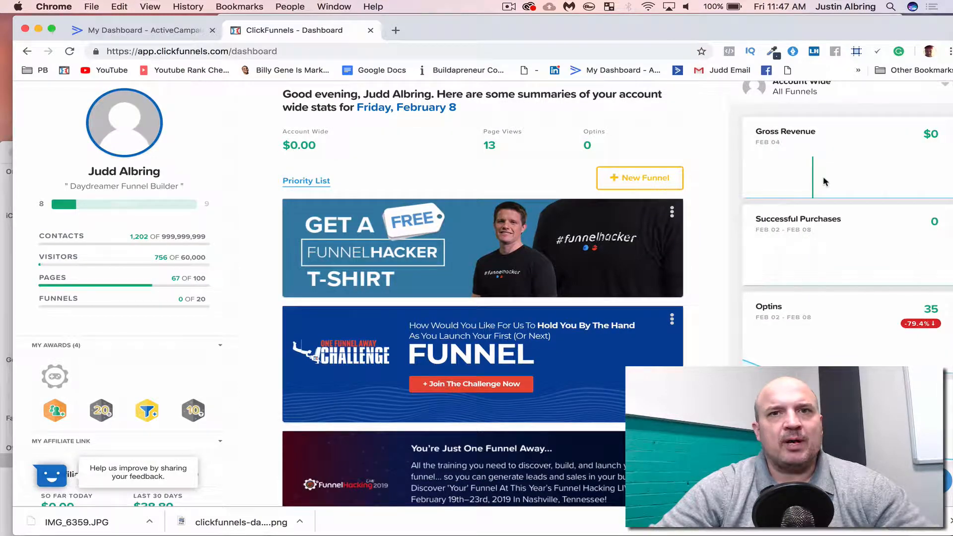
pyautogui.scroll(-1, 725, 213)
pyautogui.scroll(2, 725, 213)
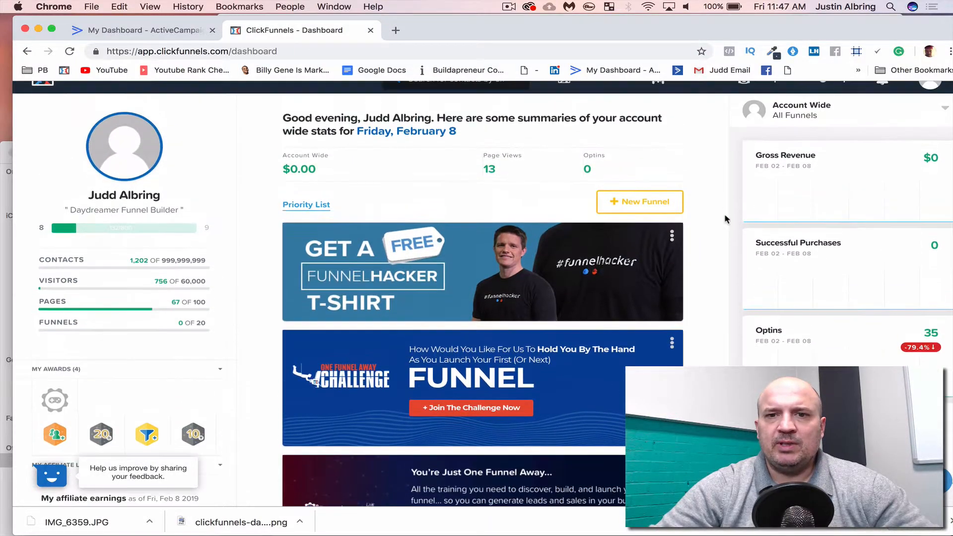
pyautogui.scroll(1, 722, 198)
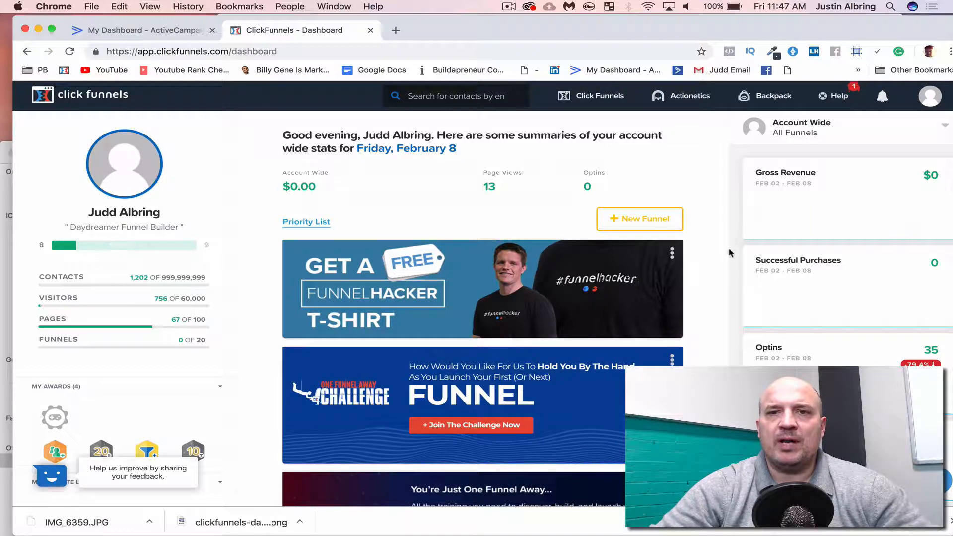
pyautogui.scroll(-1, 727, 261)
pyautogui.scroll(1, 728, 261)
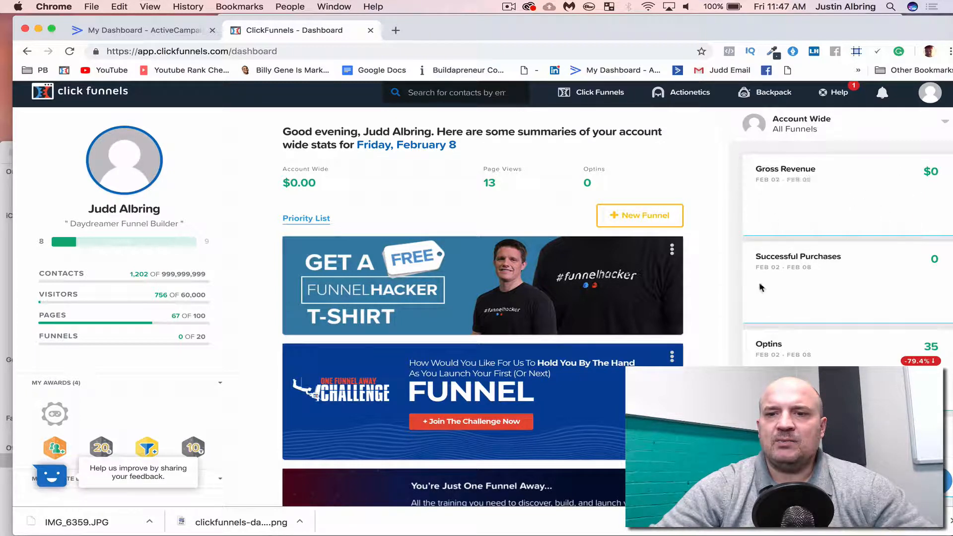
pyautogui.scroll(-2, 727, 332)
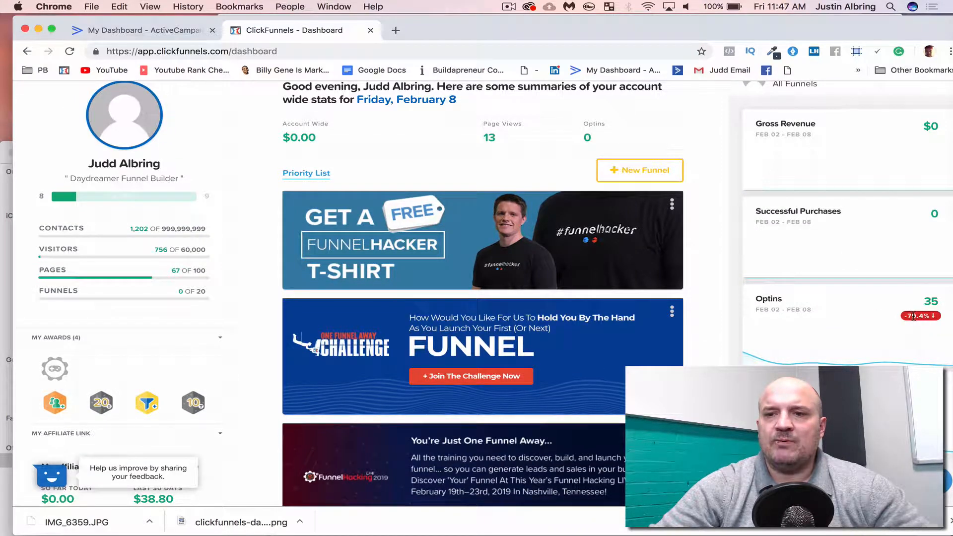
pyautogui.scroll(-2, 734, 309)
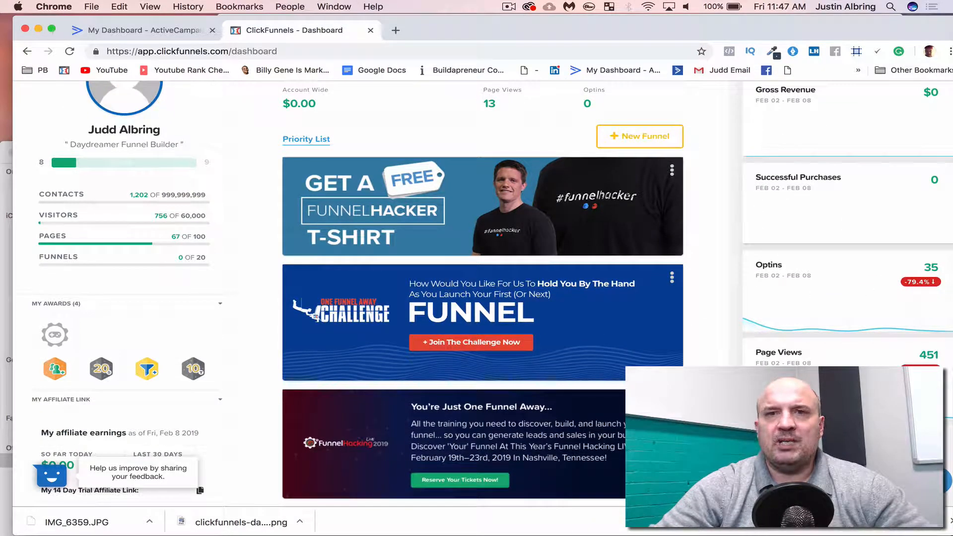
pyautogui.scroll(-5, 736, 297)
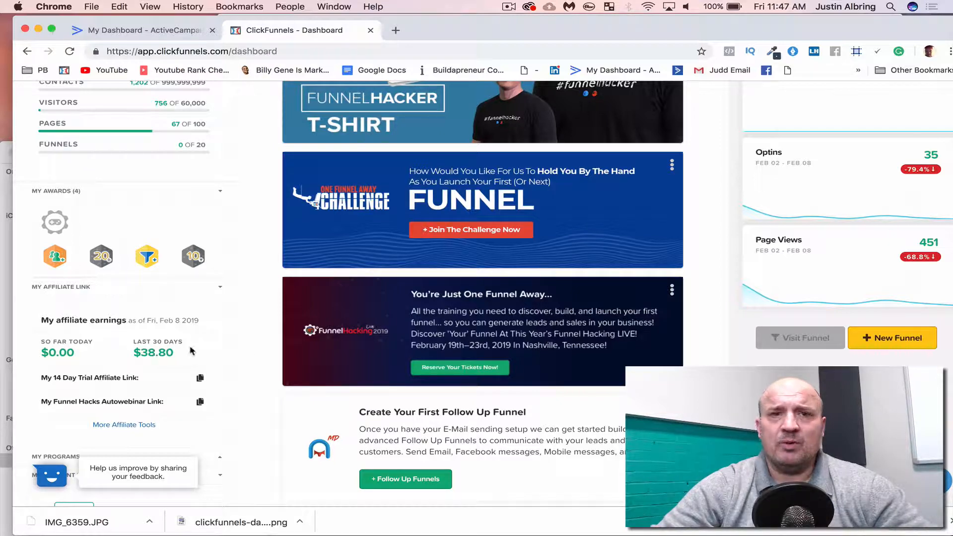
# Open the additional affiliate tools from the dashboard and review the earnings summary, recurring revenue metrics and breakdown by funnel
pyautogui.scroll(-1, 238, 355)
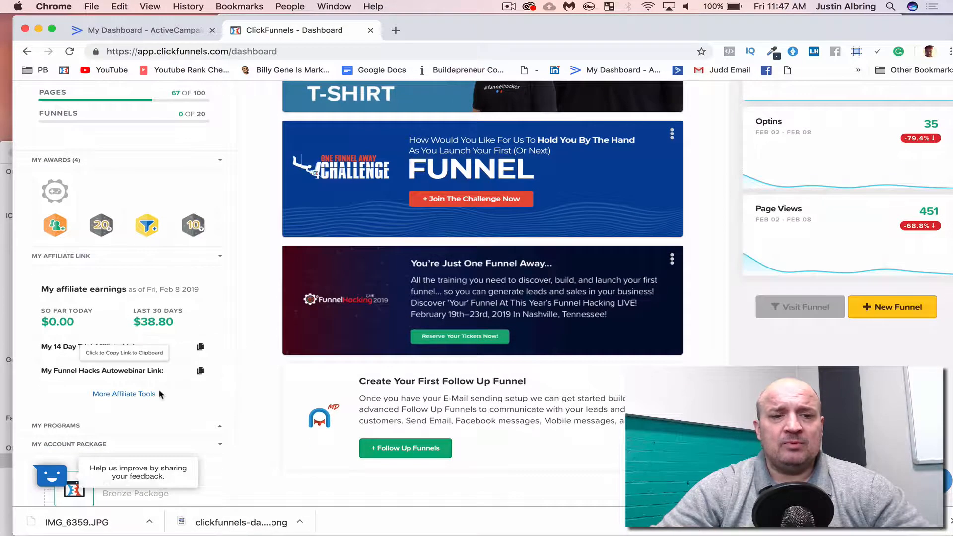
pyautogui.click(139, 396)
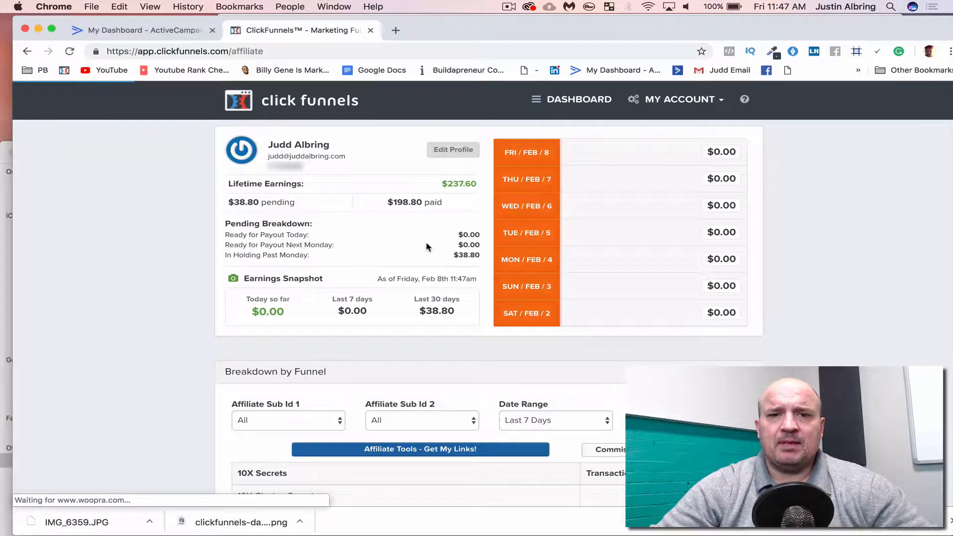
pyautogui.scroll(-5, 500, 243)
pyautogui.scroll(3, 500, 246)
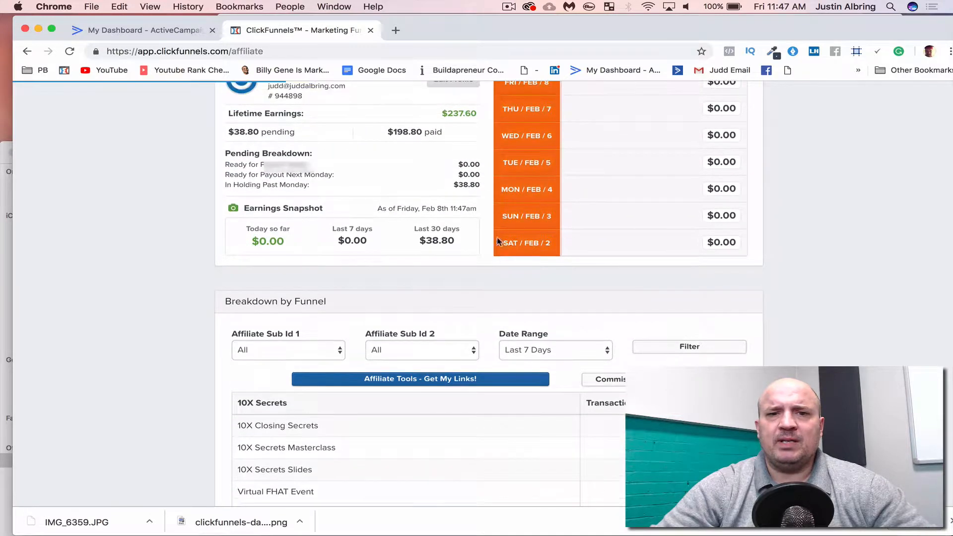
pyautogui.scroll(2, 627, 160)
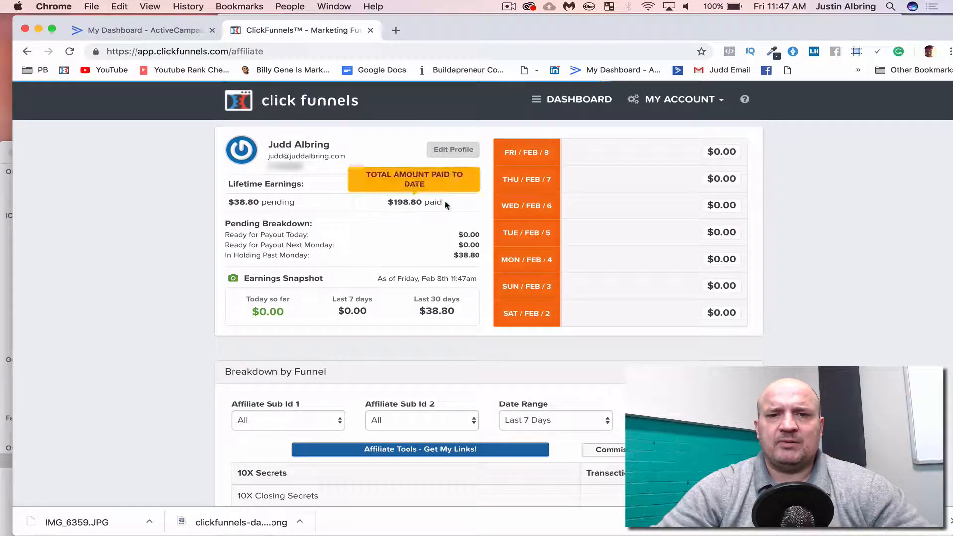
pyautogui.scroll(-8, 451, 238)
pyautogui.scroll(-5, 453, 239)
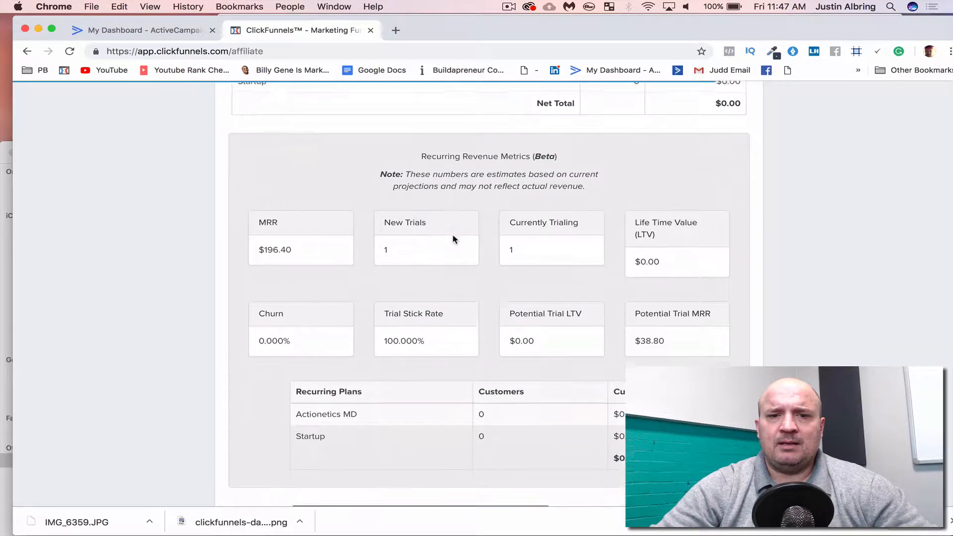
pyautogui.scroll(7, 451, 236)
pyautogui.scroll(-12, 380, 265)
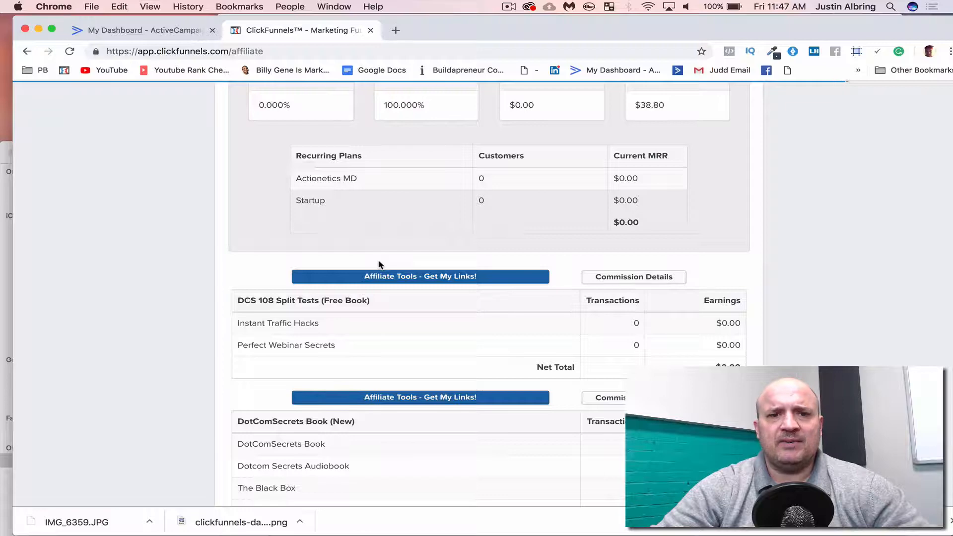
pyautogui.scroll(-9, 379, 264)
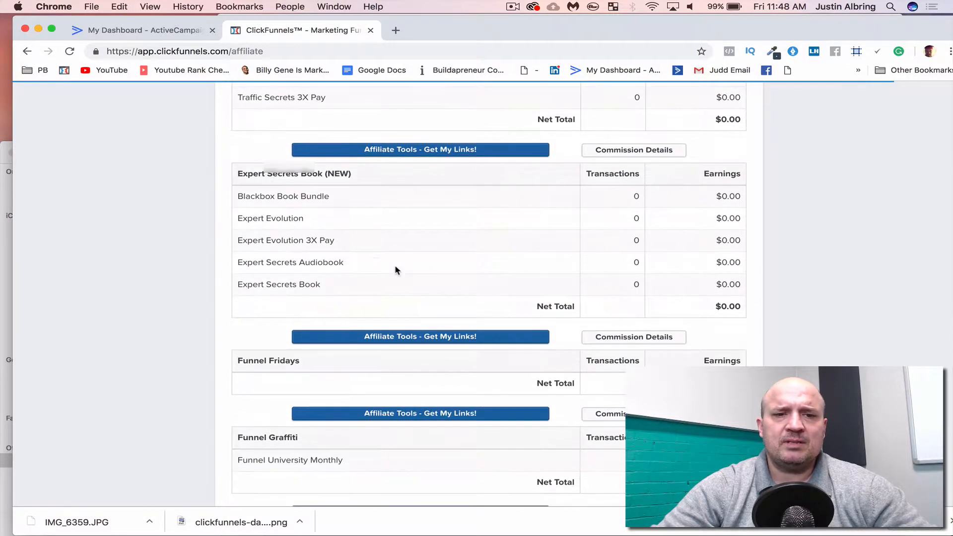
pyautogui.scroll(-3, 402, 319)
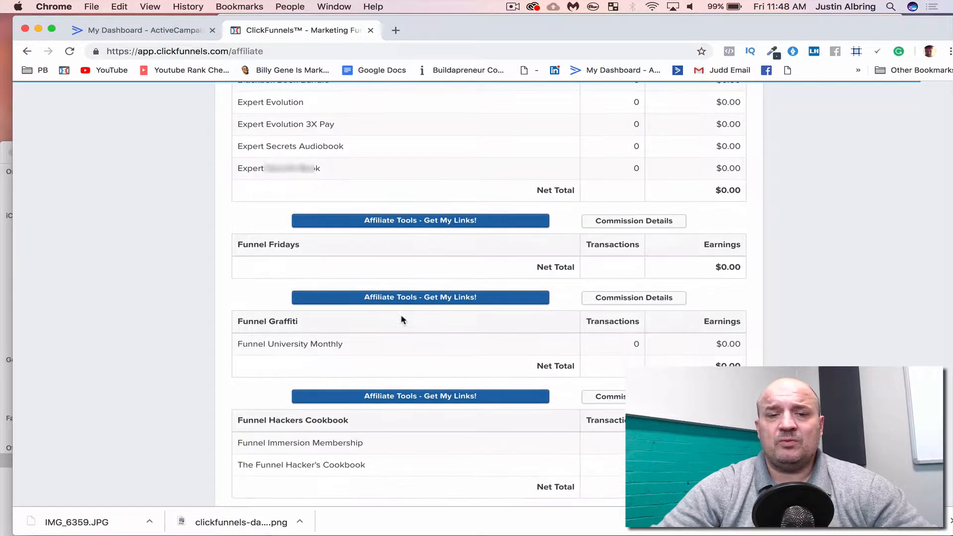
pyautogui.scroll(-3, 402, 319)
pyautogui.scroll(7, 400, 318)
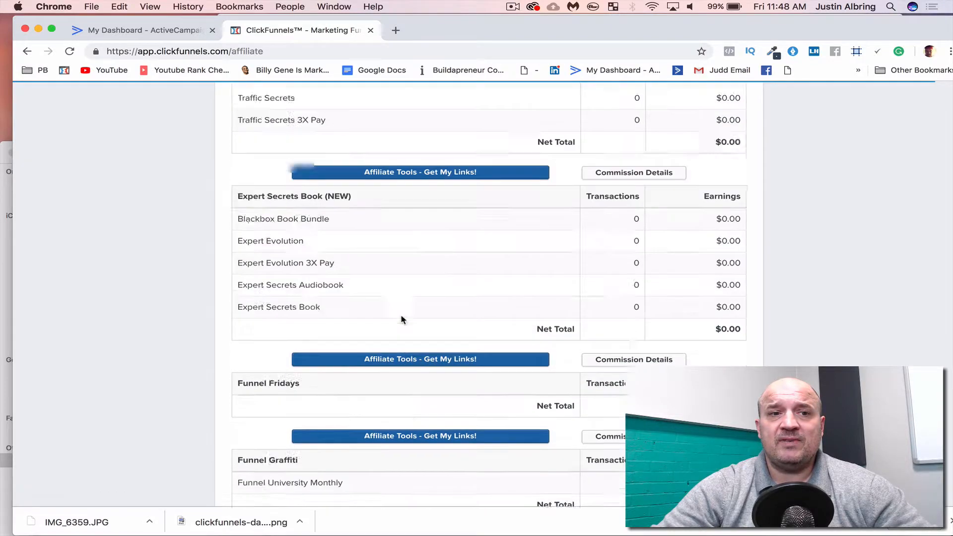
# Return to the dashboard and start building a new funnel with the Collect Emails goal
pyautogui.click(26, 51)
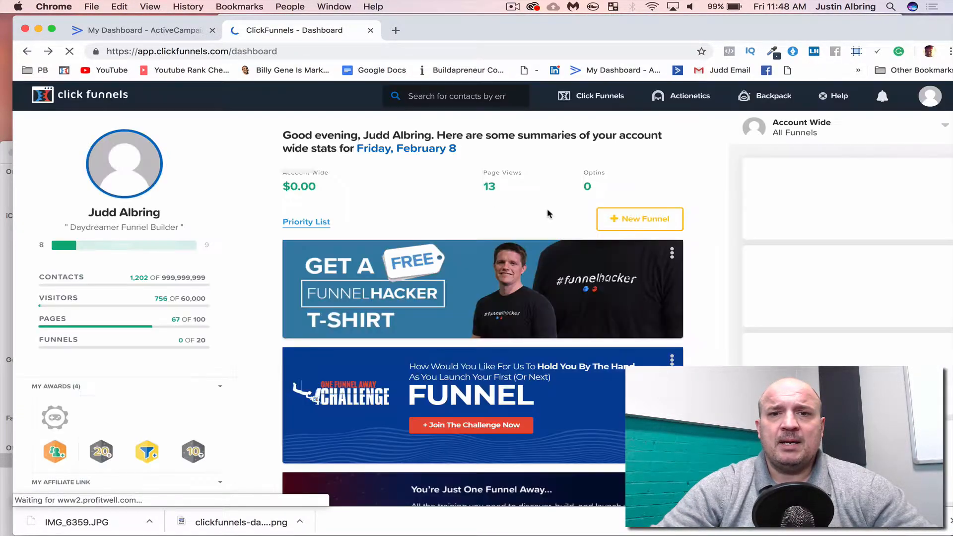
pyautogui.moveTo(611, 104)
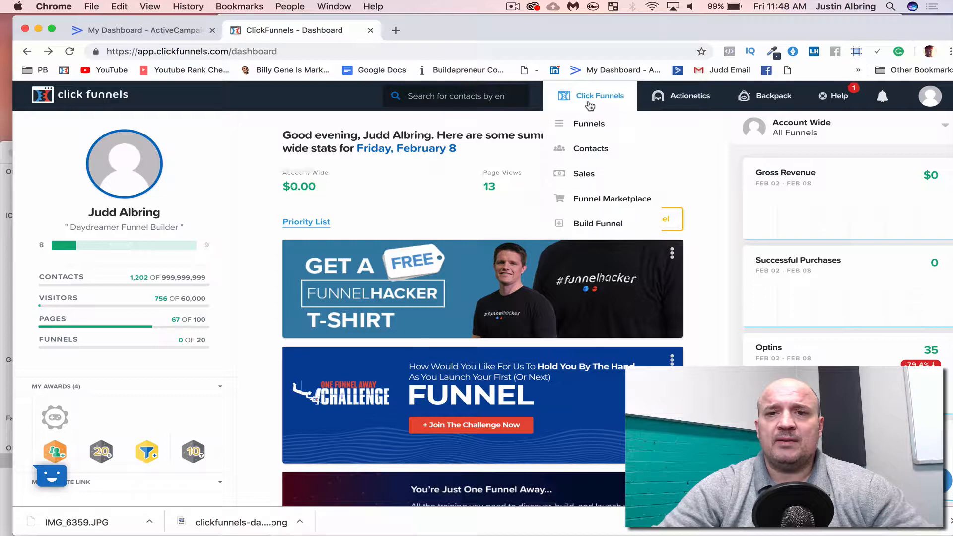
pyautogui.click(581, 224)
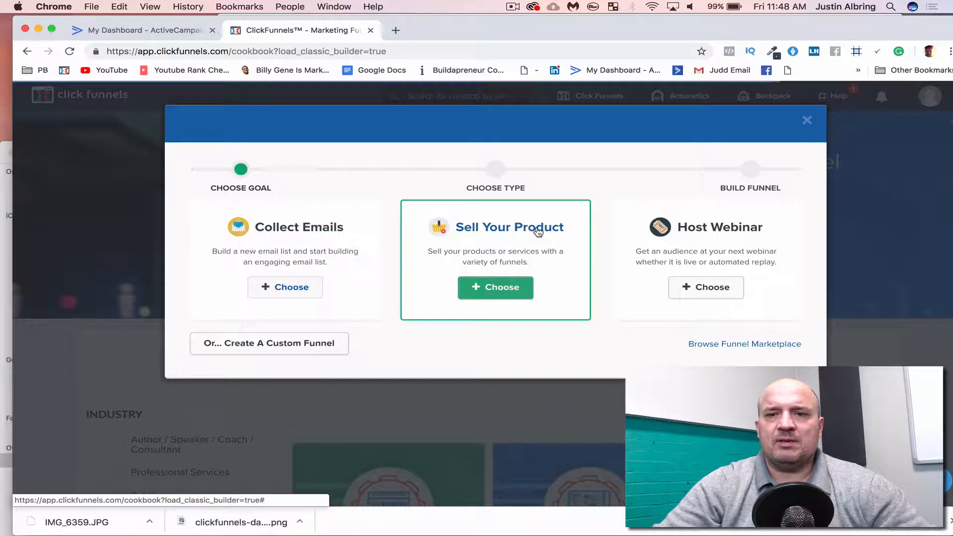
pyautogui.click(297, 287)
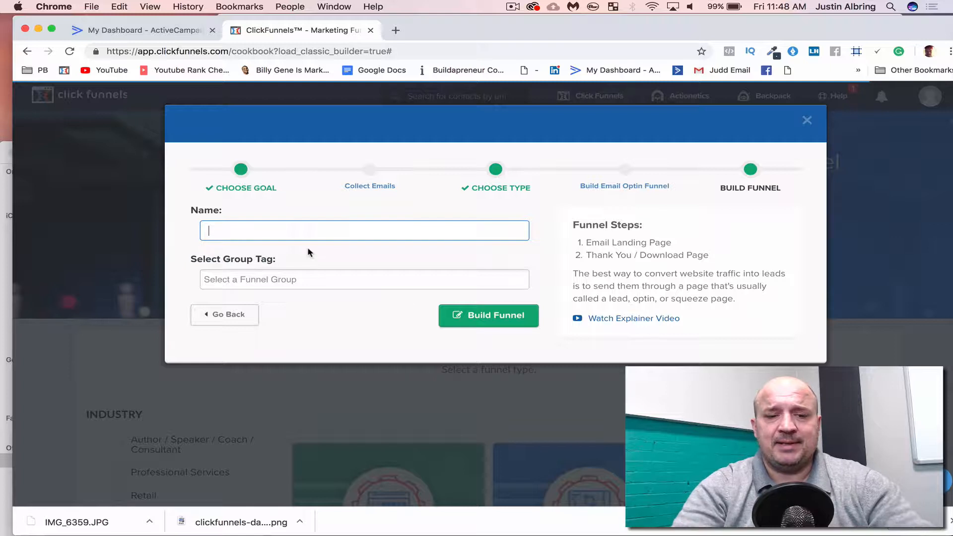
# Name the funnel "Lead Test" and build it without a group tag
pyautogui.write('Lea')
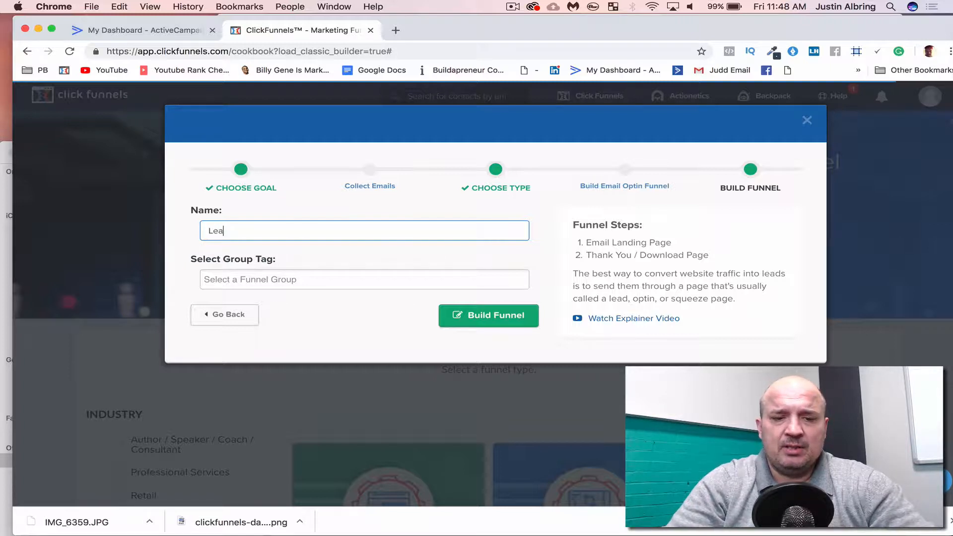
pyautogui.write('d Test')
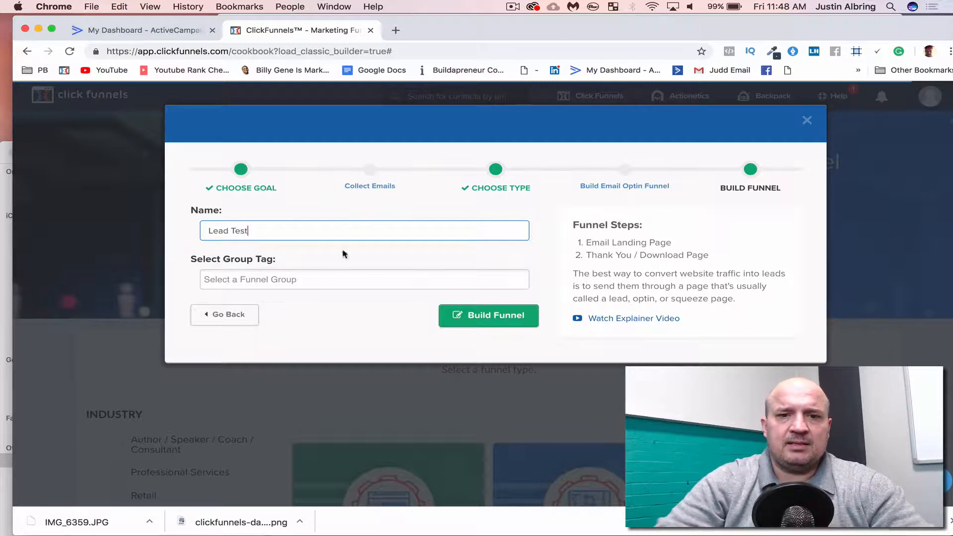
pyautogui.click(462, 311)
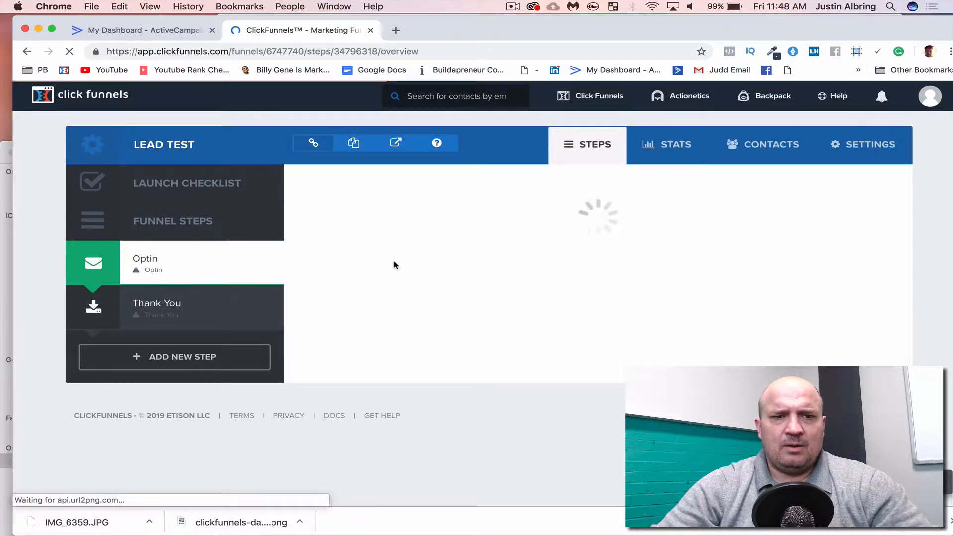
# Browse the email optin templates for the Optin step, down to the Mother Funnel squeeze pages
pyautogui.scroll(-3, 492, 305)
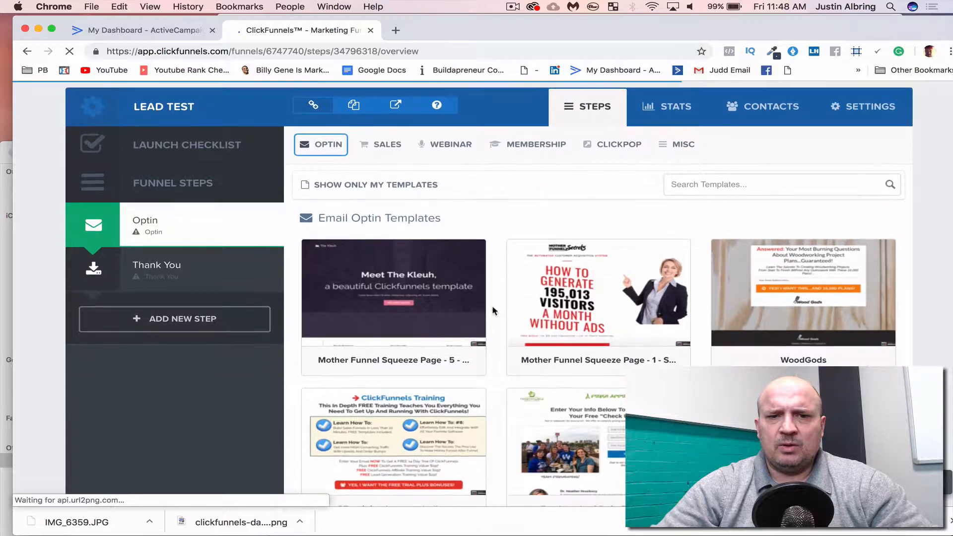
pyautogui.scroll(-2, 493, 311)
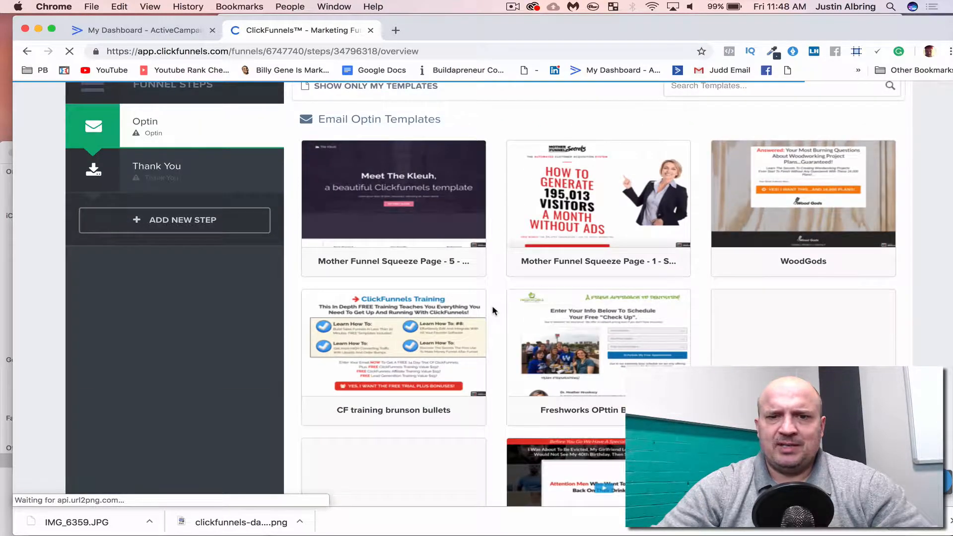
pyautogui.scroll(5, 493, 305)
pyautogui.click(328, 182)
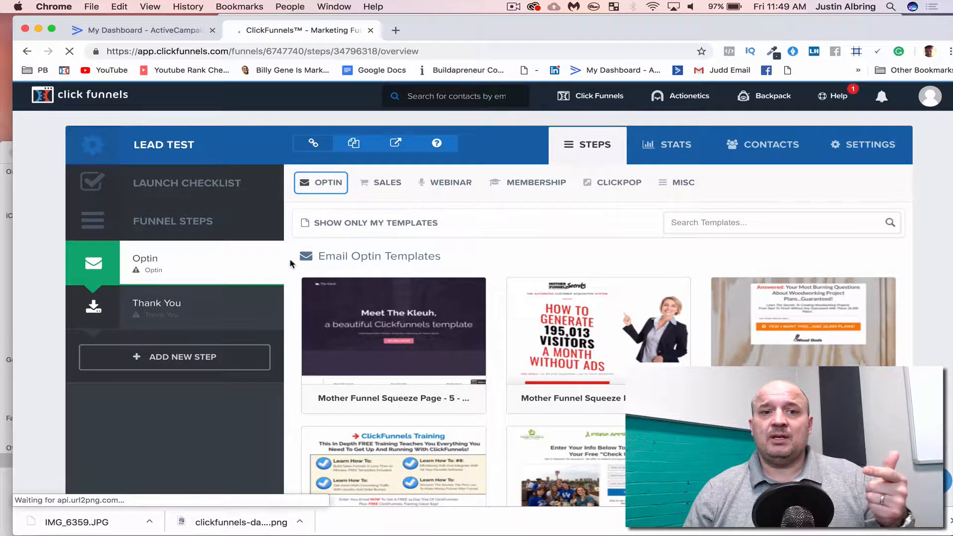
pyautogui.moveTo(264, 264)
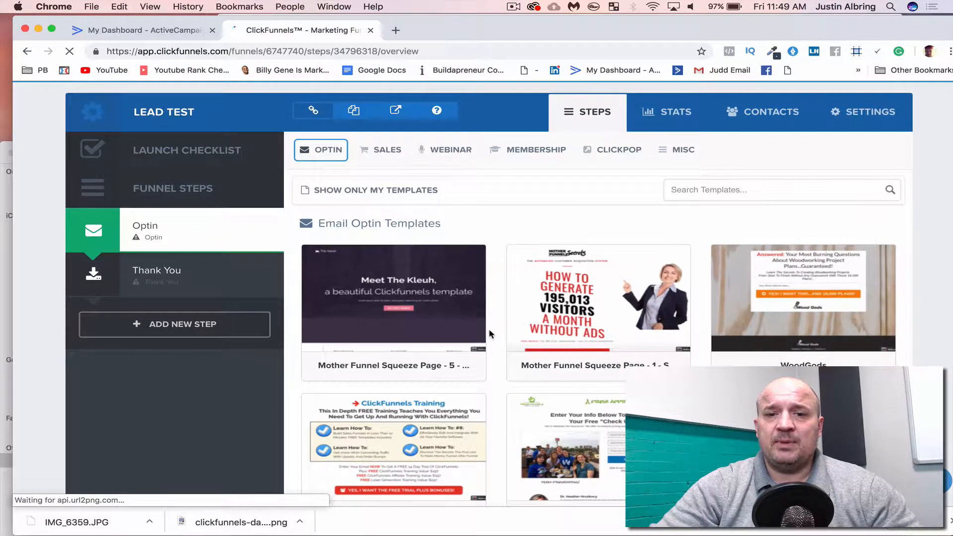
pyautogui.scroll(-5, 488, 318)
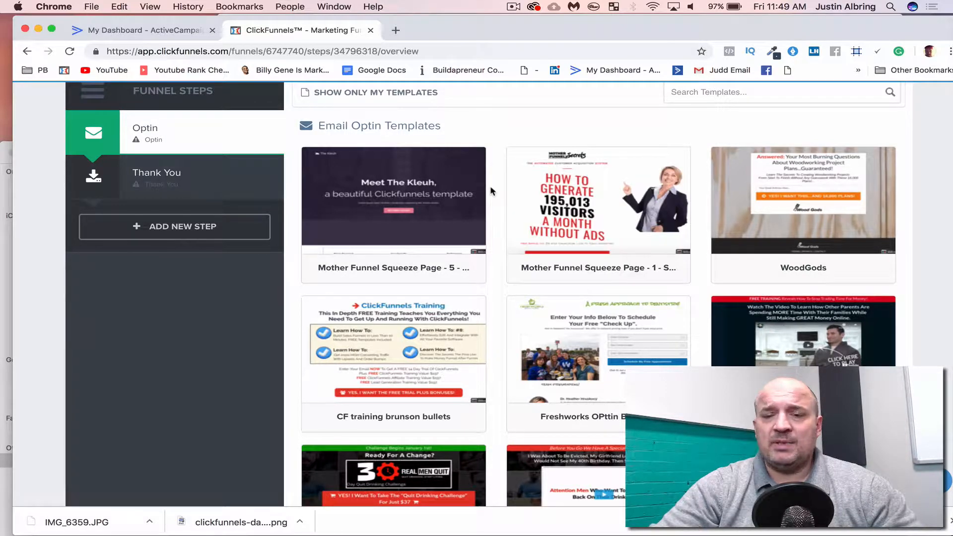
pyautogui.scroll(-15, 492, 191)
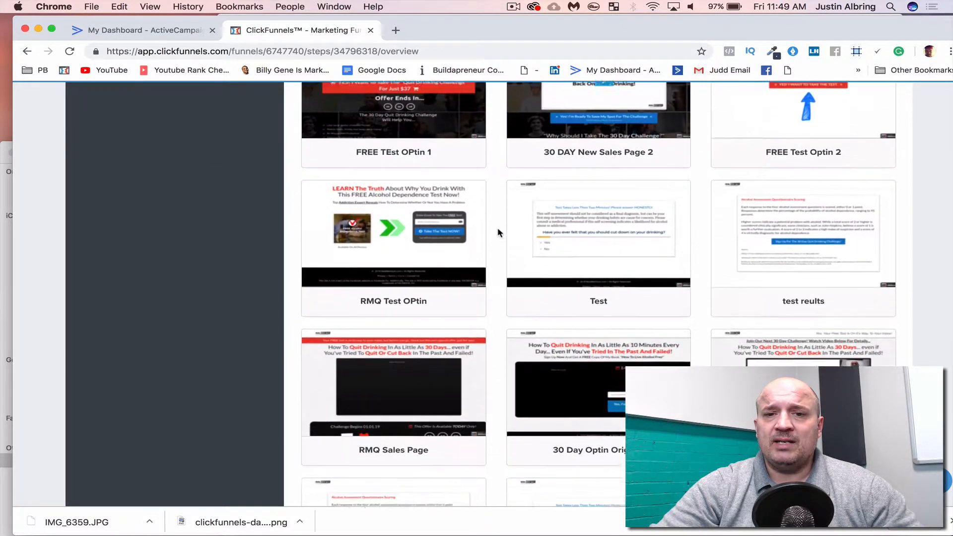
pyautogui.scroll(-18, 498, 230)
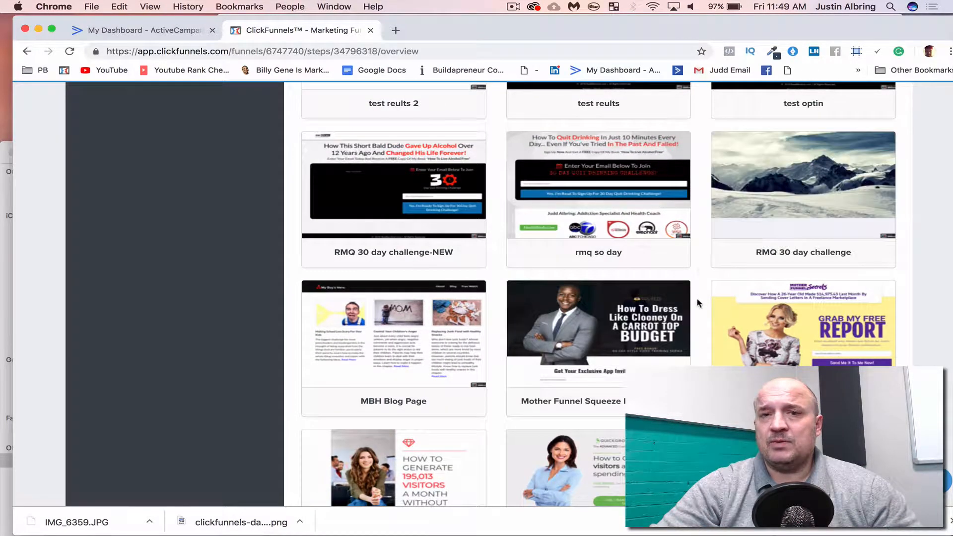
pyautogui.scroll(-2, 697, 302)
pyautogui.scroll(-5, 697, 302)
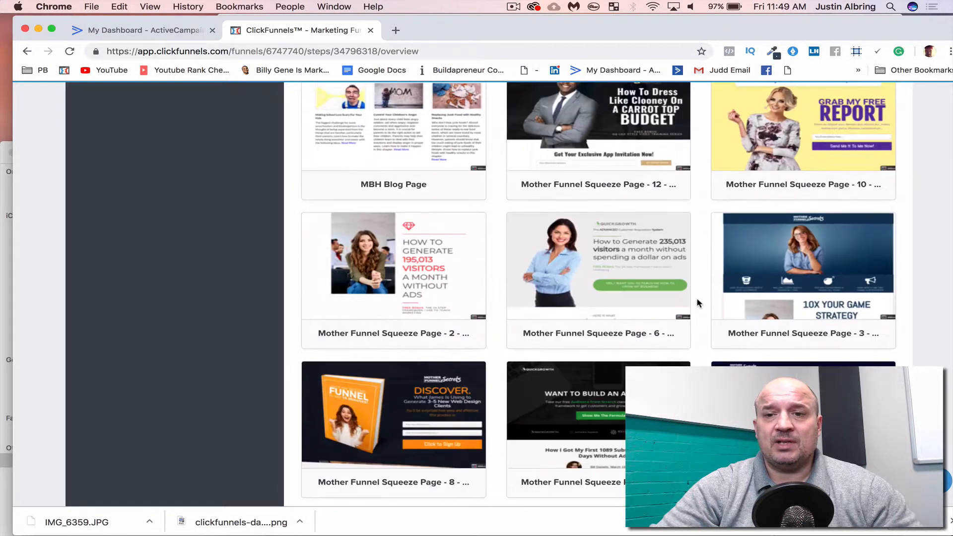
pyautogui.scroll(-6, 495, 274)
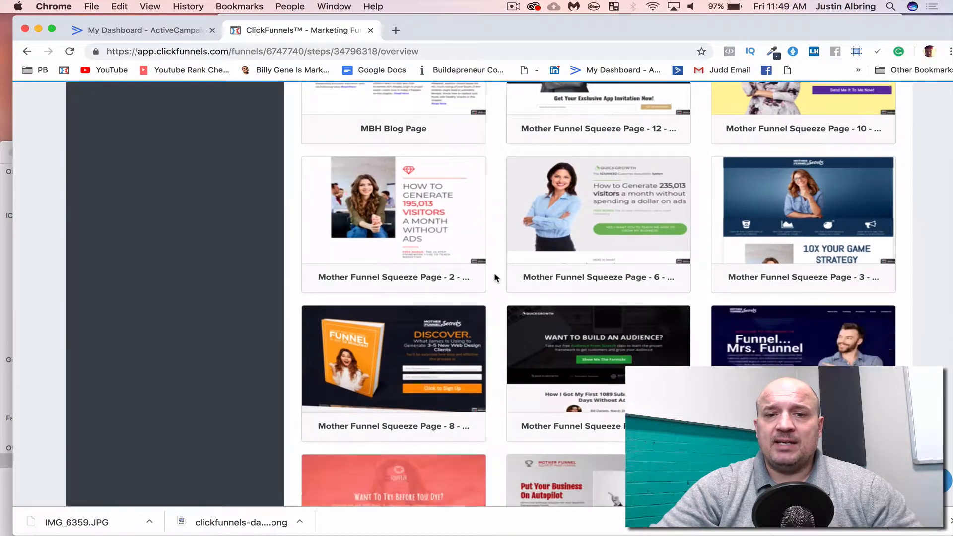
pyautogui.moveTo(614, 206)
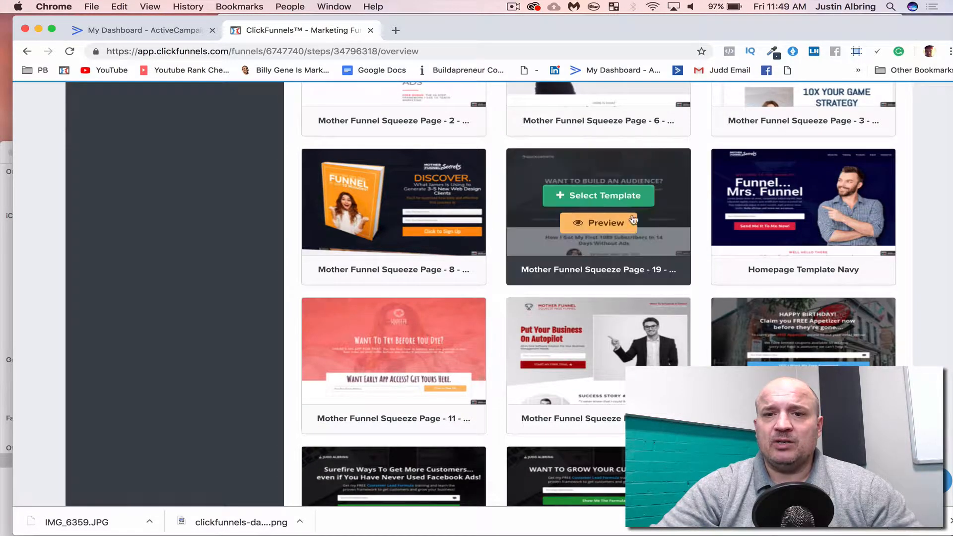
# Look through the remaining optin templates and apply Homepage Template Navy to the Optin step
pyautogui.moveTo(719, 240)
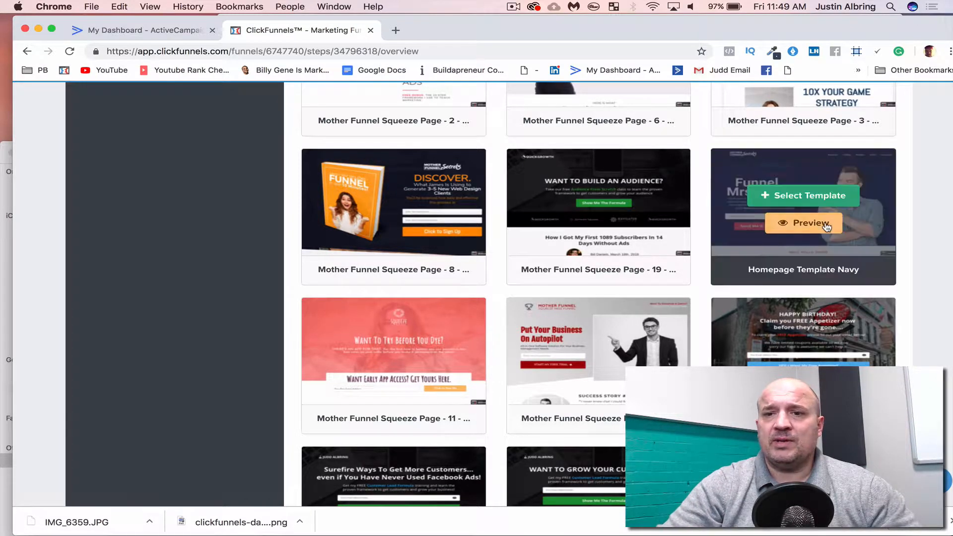
pyautogui.scroll(-7, 696, 317)
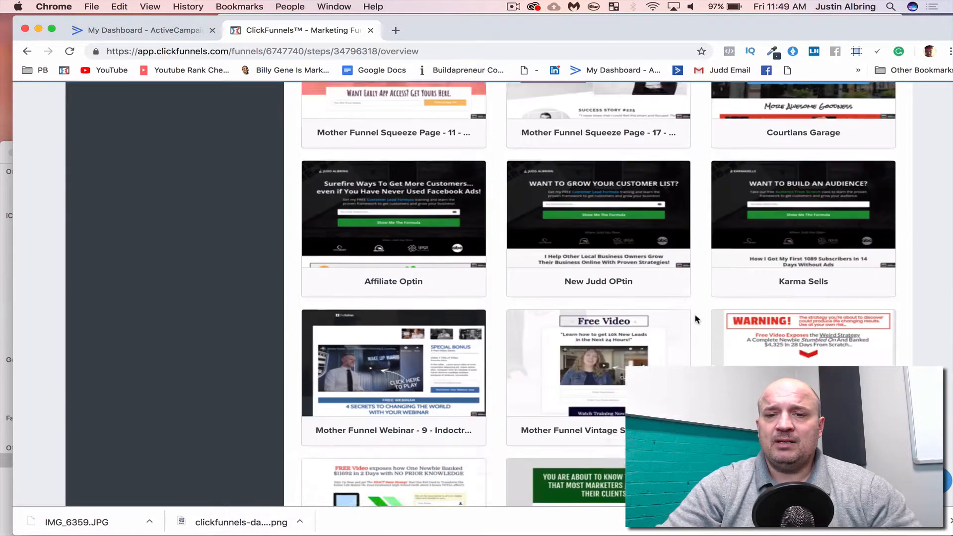
pyautogui.scroll(-1, 697, 320)
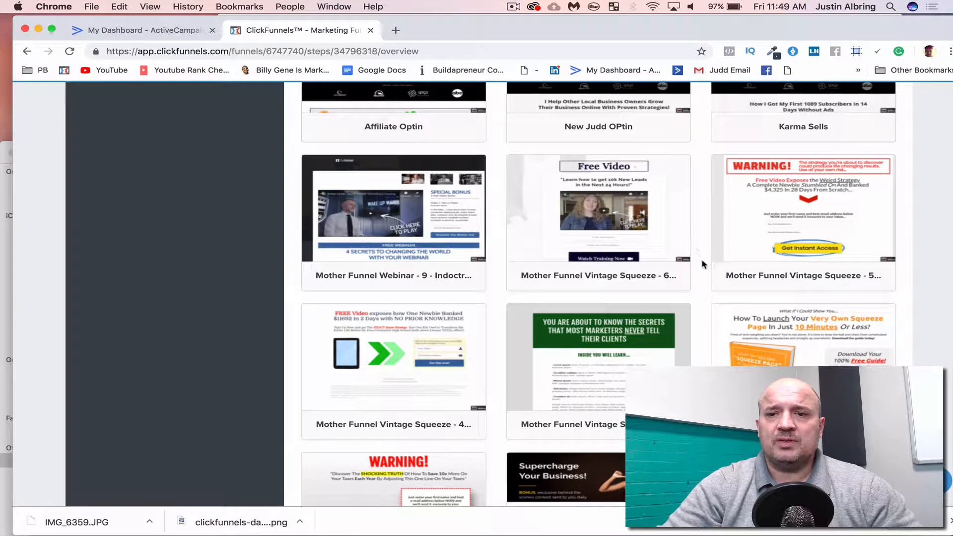
pyautogui.scroll(5, 702, 268)
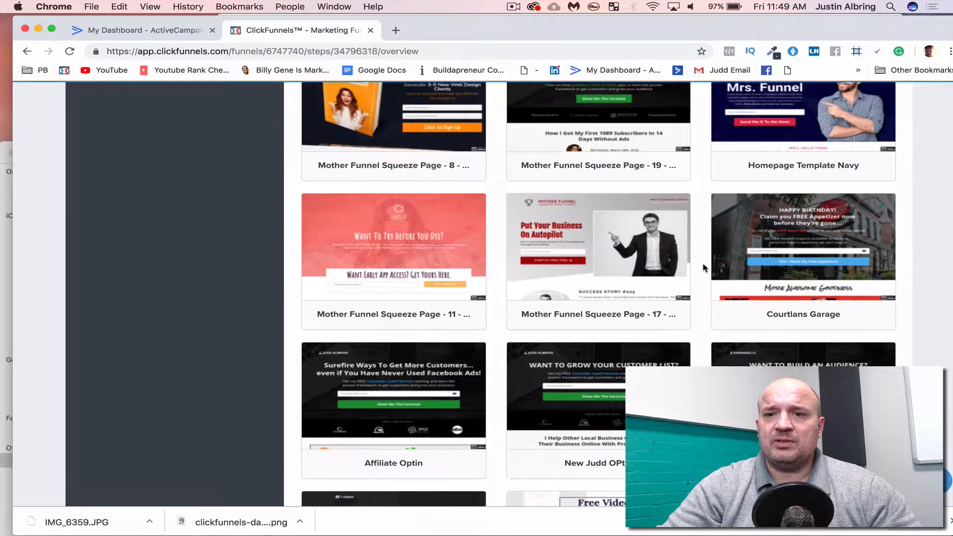
pyautogui.scroll(3, 703, 268)
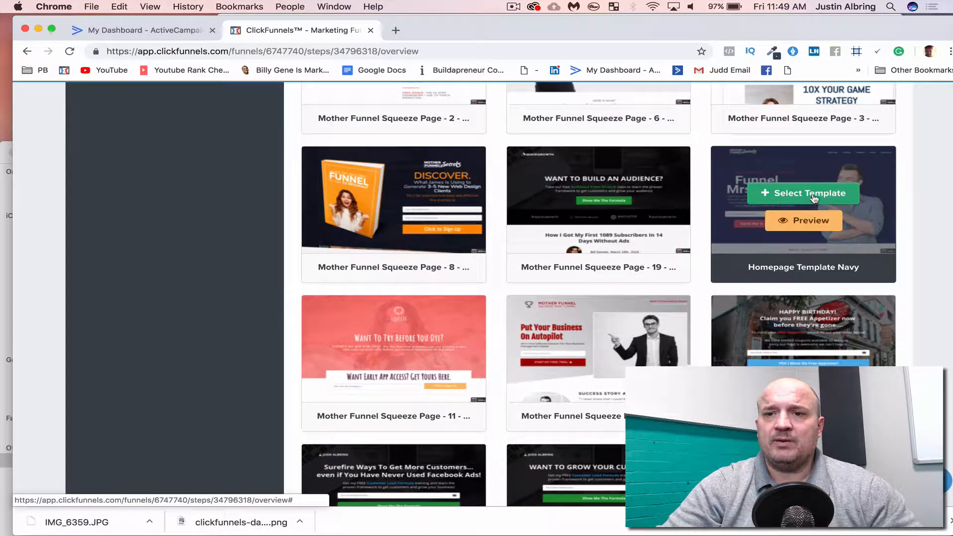
pyautogui.click(809, 195)
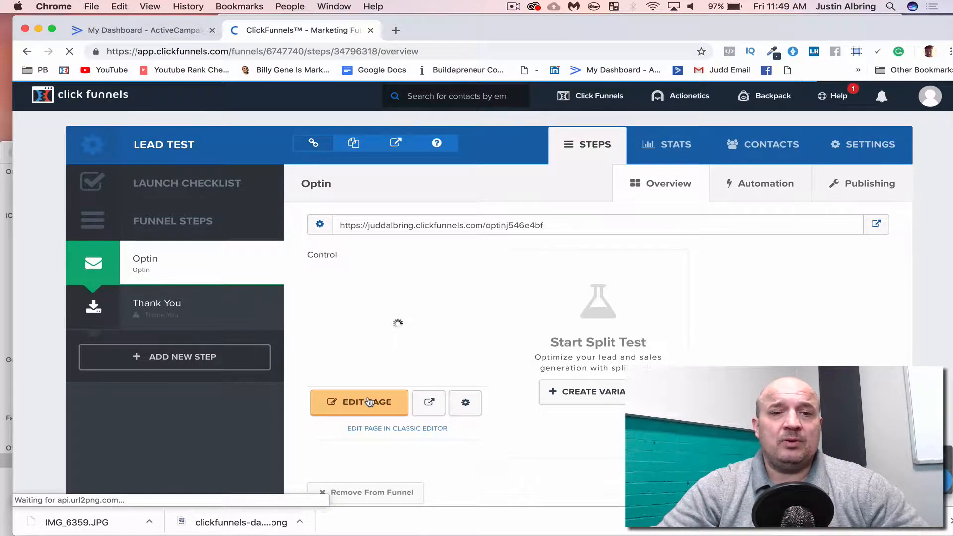
# Open the Optin page in the page editor and look over its header and hero section
pyautogui.click(369, 402)
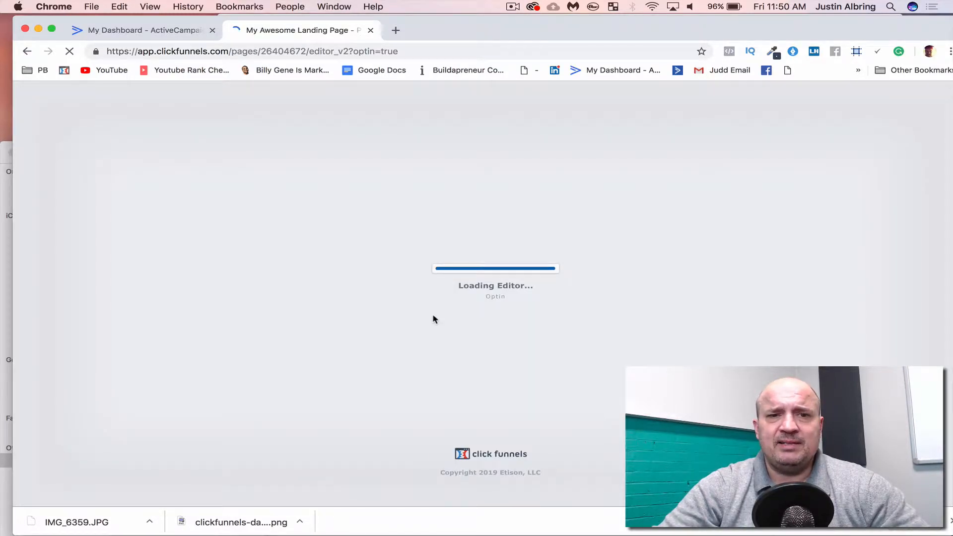
pyautogui.scroll(-1, 498, 273)
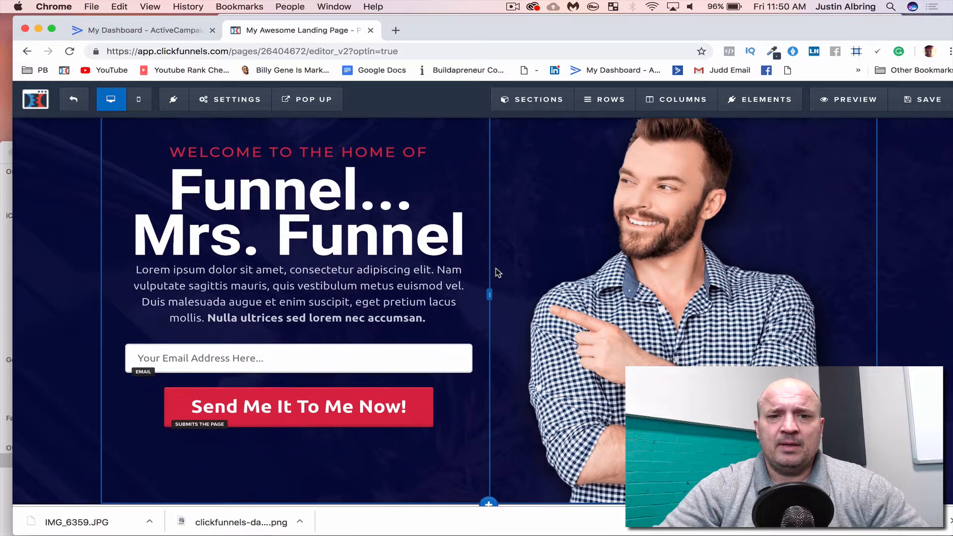
pyautogui.scroll(3, 498, 273)
pyautogui.scroll(-4, 499, 273)
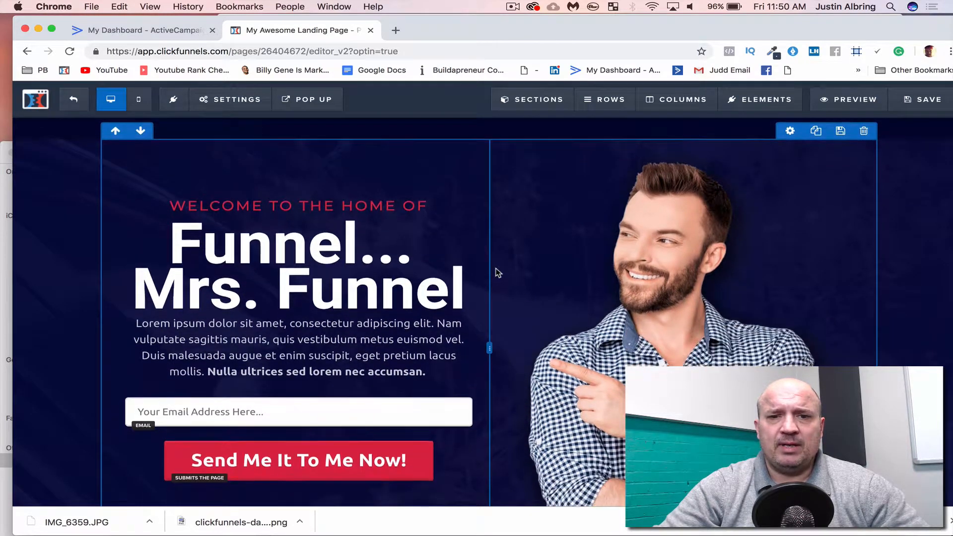
pyautogui.scroll(4, 498, 273)
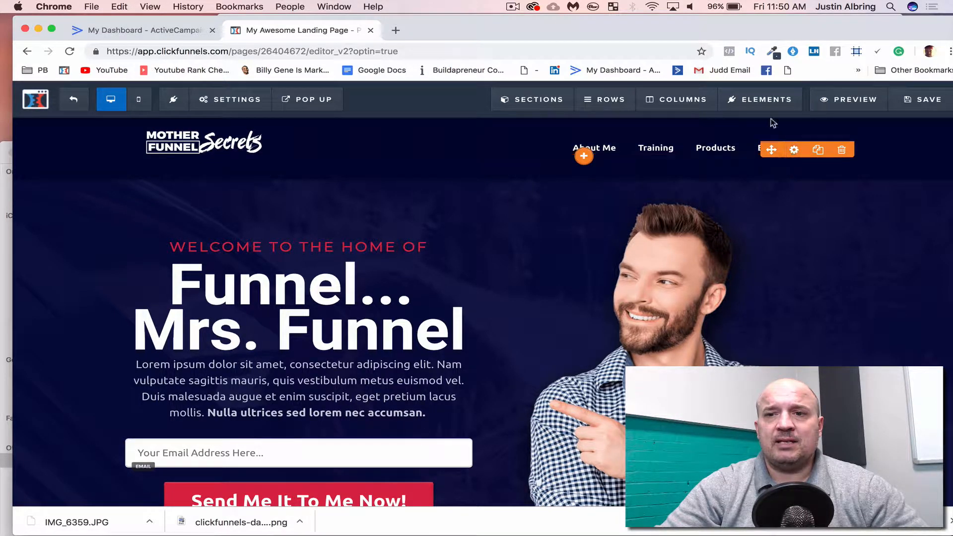
# Review the text, media and form elements that can be added to the page, then close the element list
pyautogui.moveTo(764, 110)
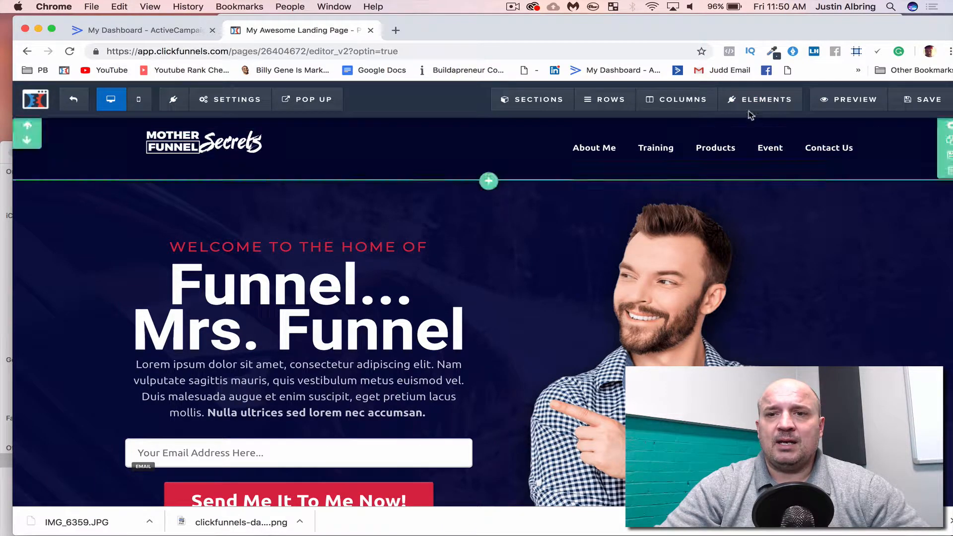
pyautogui.click(753, 136)
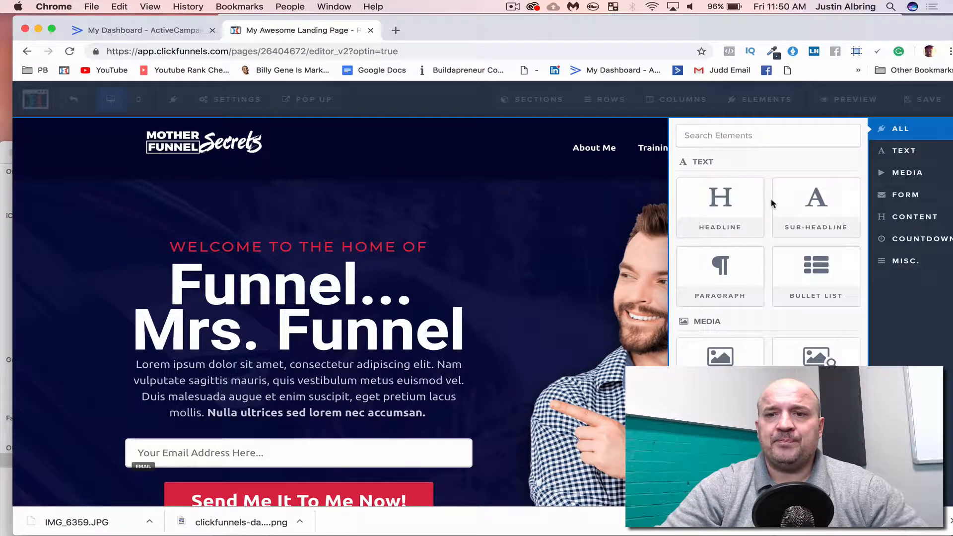
pyautogui.scroll(-5, 769, 254)
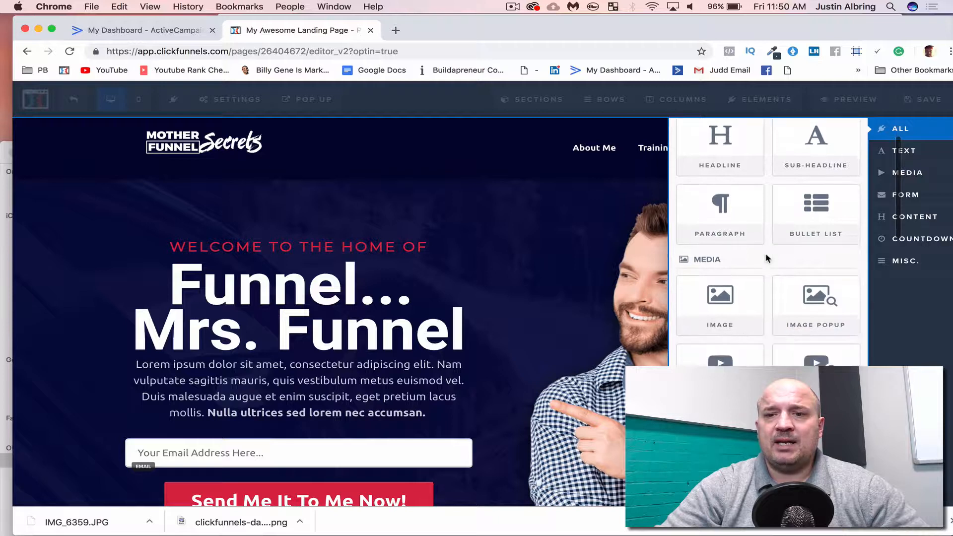
pyautogui.scroll(-2, 764, 224)
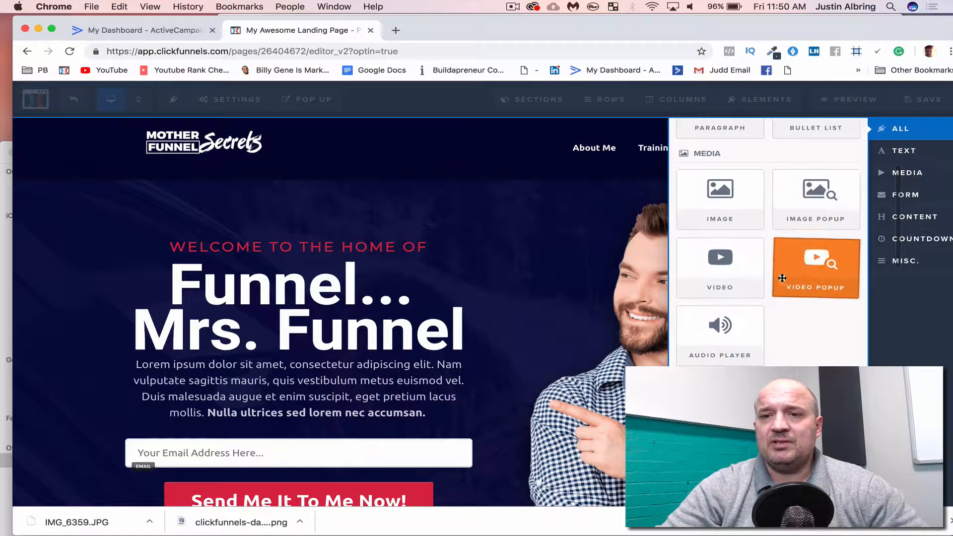
pyautogui.scroll(-1, 782, 297)
pyautogui.scroll(-2, 782, 298)
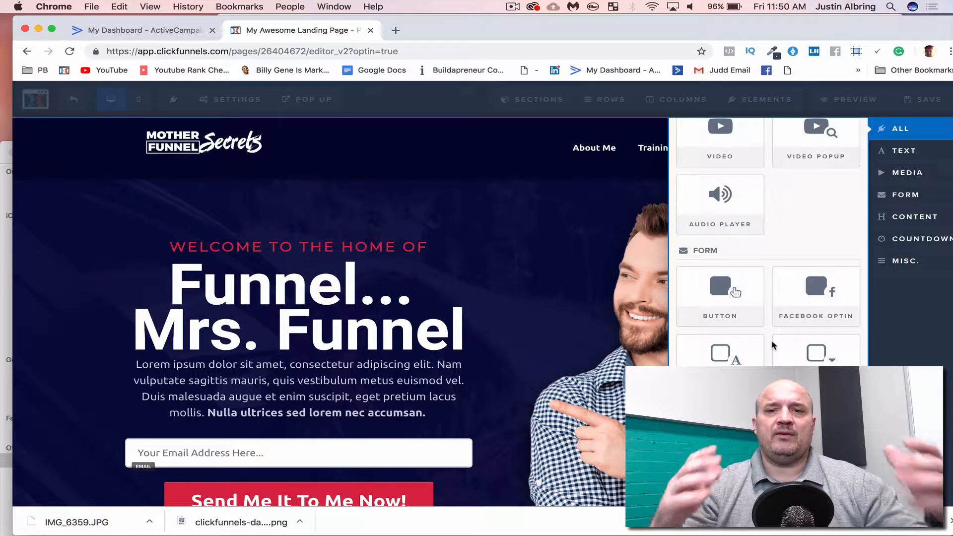
pyautogui.click(513, 242)
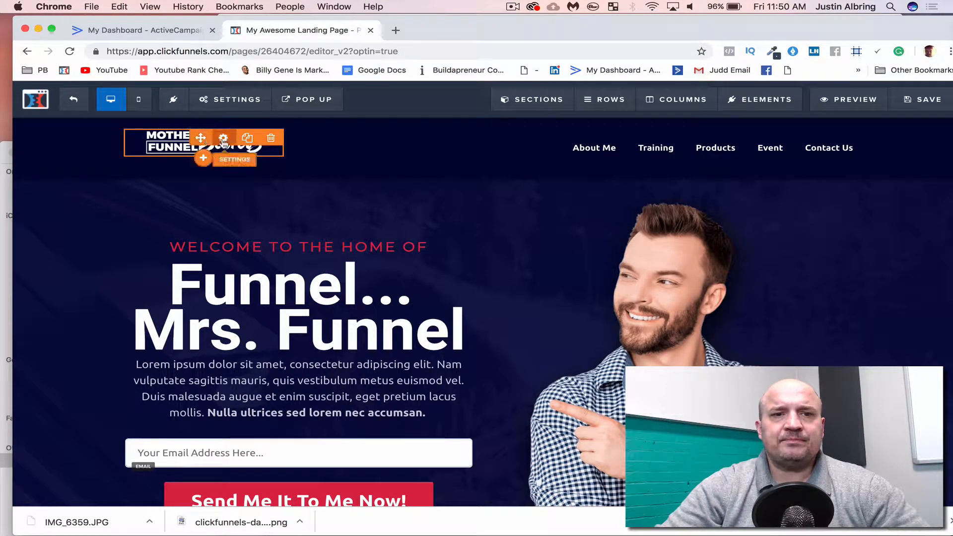
# Replace the header logo with the Freshworks Dental Studio logo from page 7 of the uploaded images library
pyautogui.click(173, 147)
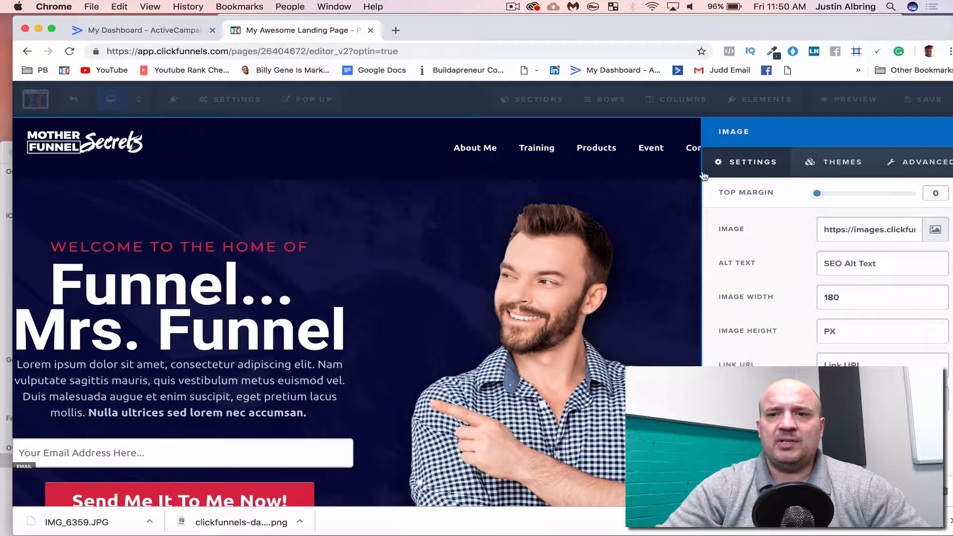
pyautogui.click(935, 231)
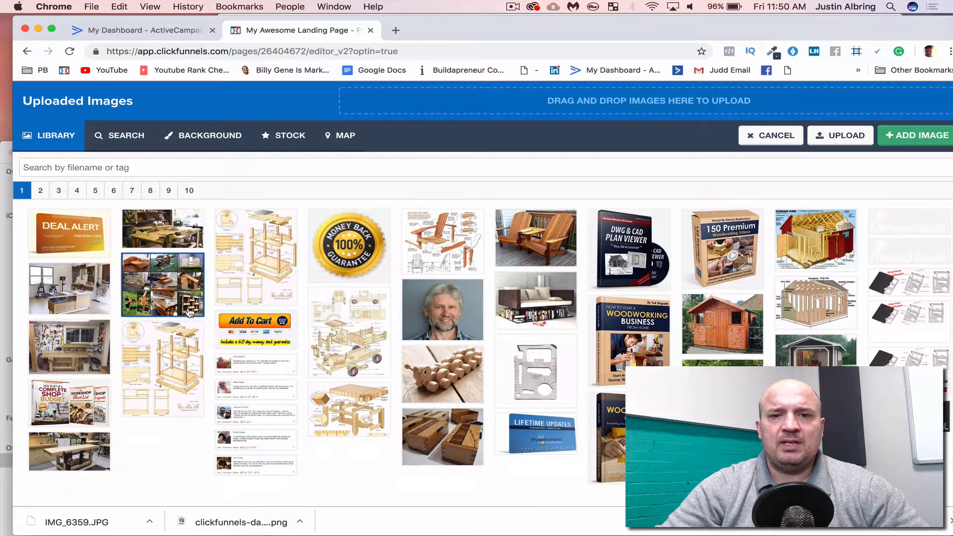
pyautogui.click(132, 191)
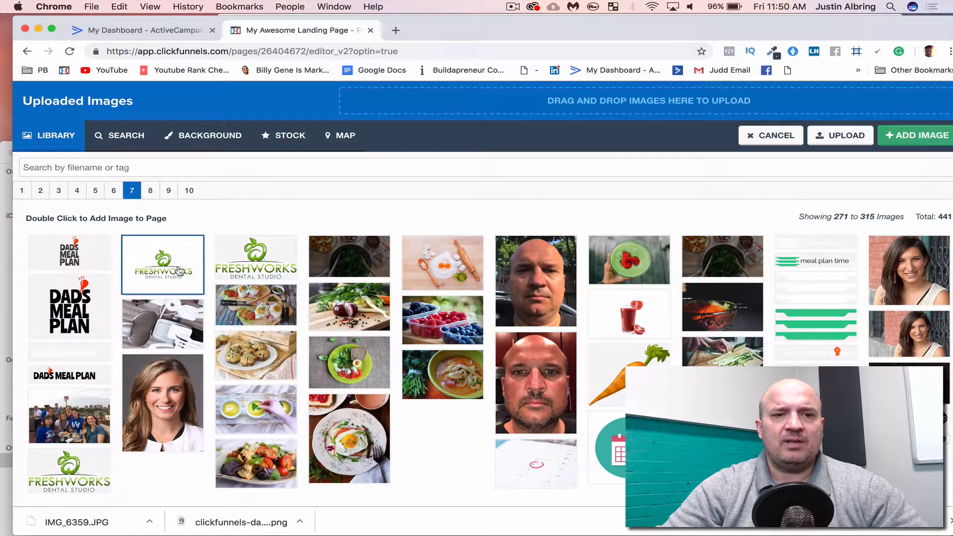
pyautogui.click(280, 261)
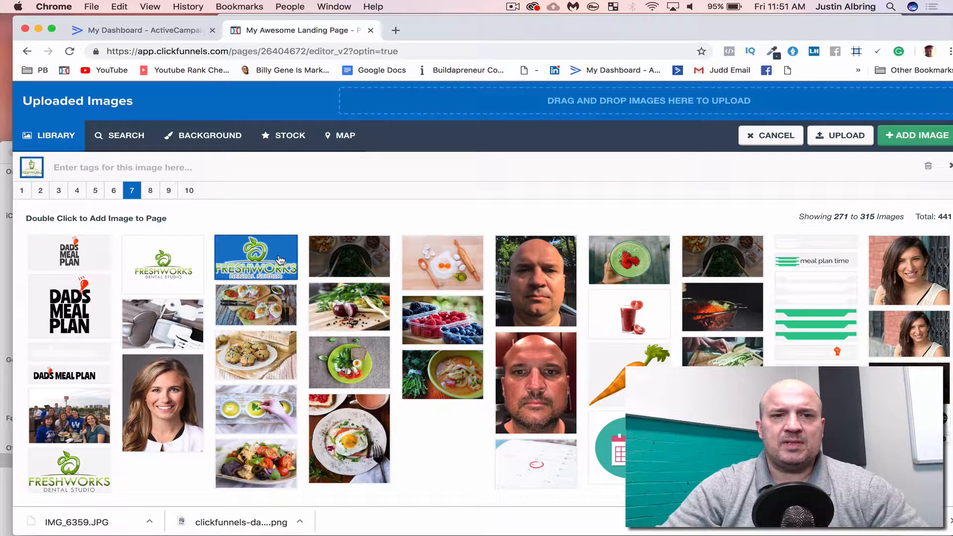
pyautogui.doubleClick(280, 261)
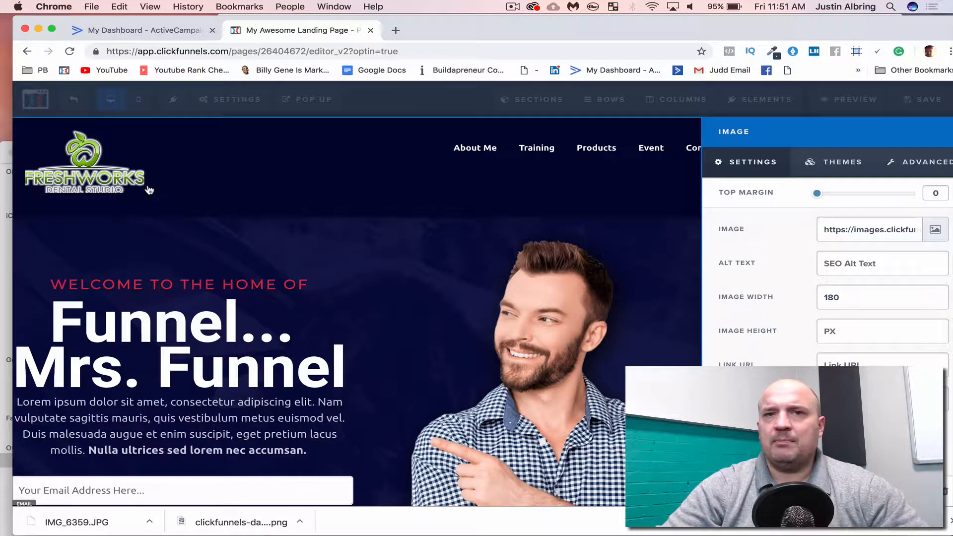
pyautogui.click(356, 228)
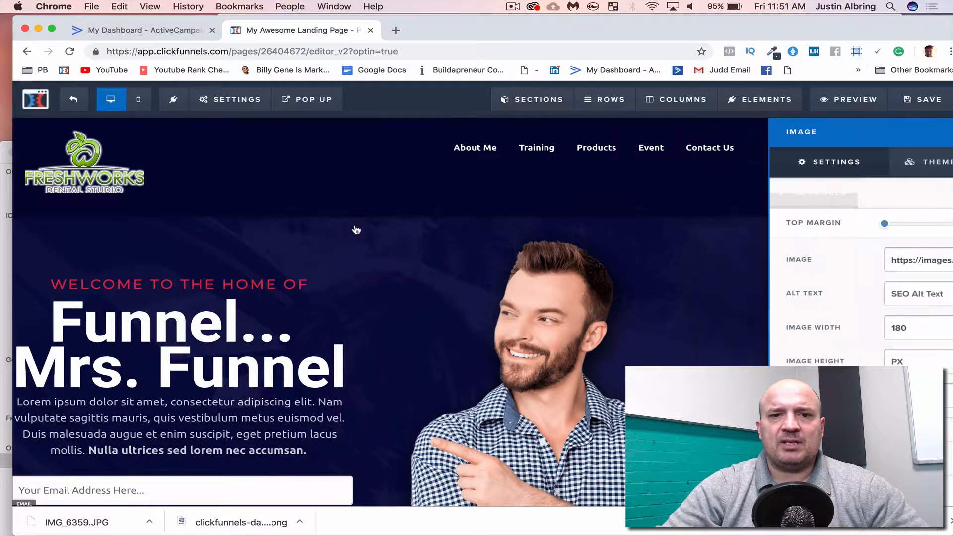
# View the image settings of the hero section's photo of the man and close them without changes
pyautogui.scroll(-3, 357, 228)
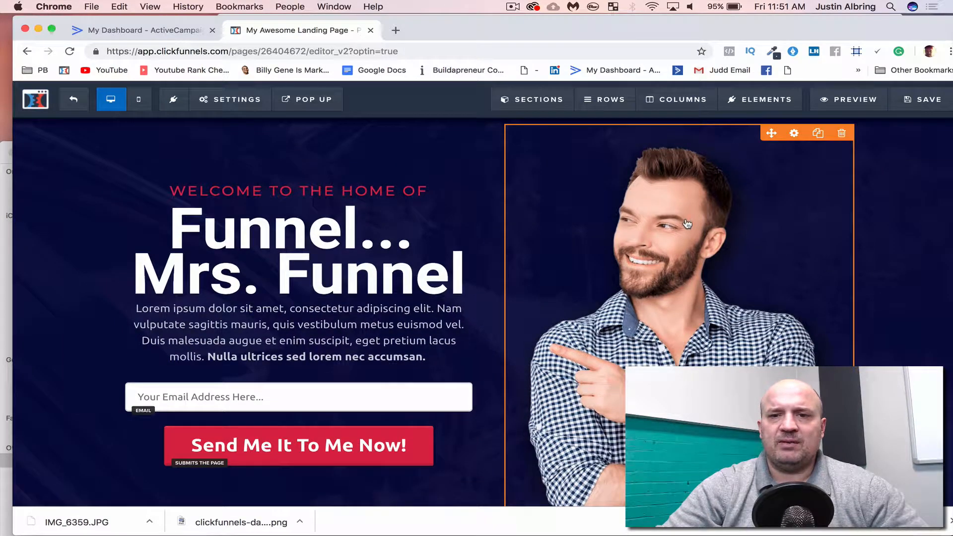
pyautogui.click(687, 224)
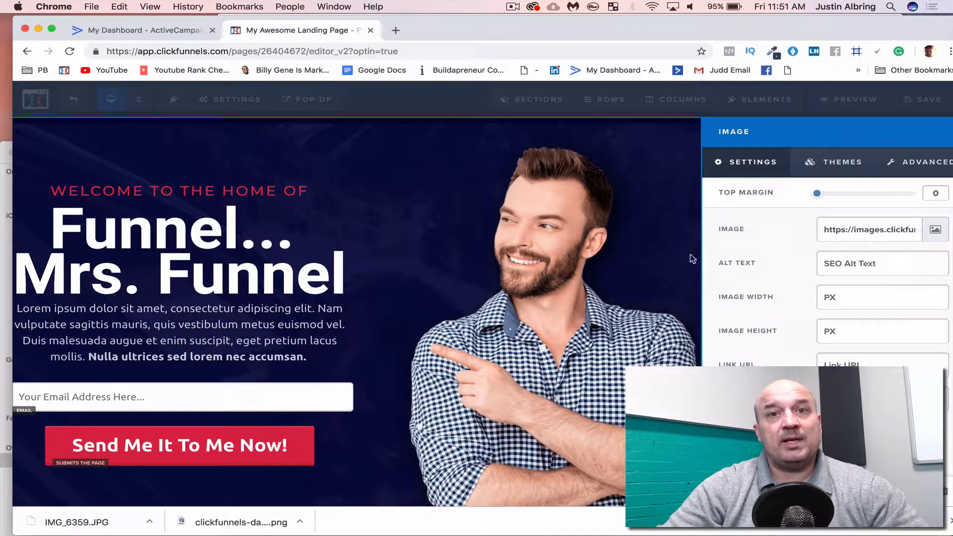
pyautogui.click(595, 297)
# Replace the hero headline with "Welcome To Bobs Gym!", breaking the line after "To"
pyautogui.click(309, 248)
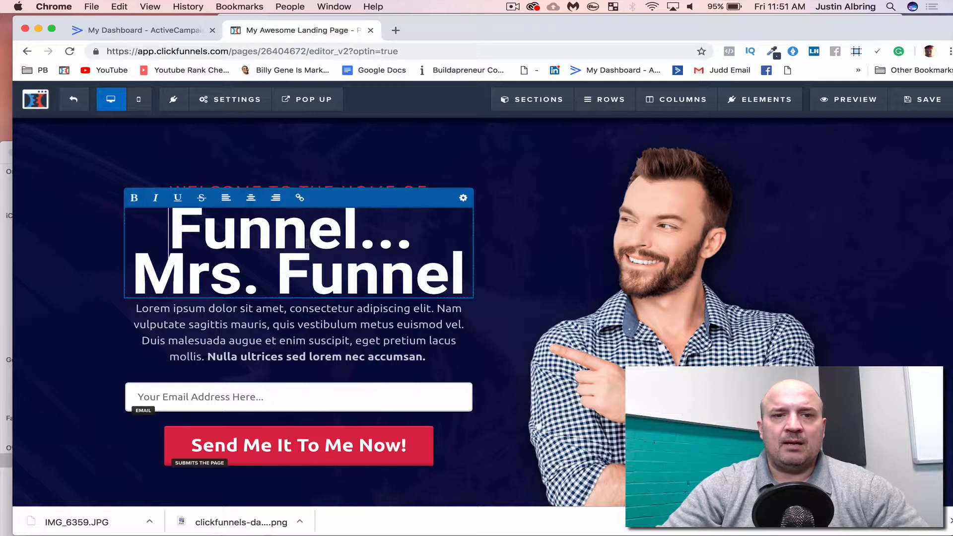
pyautogui.moveTo(167, 227); pyautogui.dragTo(464, 253)
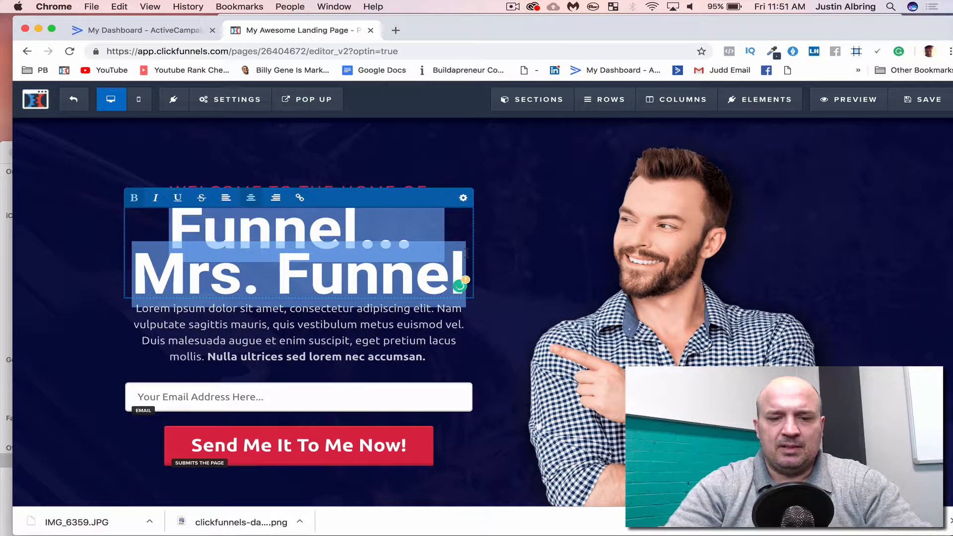
pyautogui.write('Welo')
pyautogui.press('BackSpace')
pyautogui.write('com')
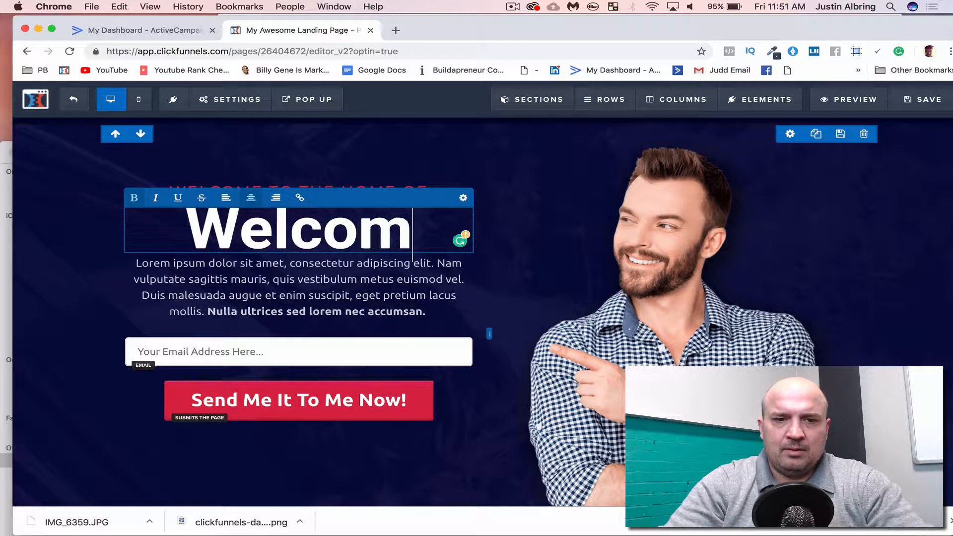
pyautogui.write('e To')
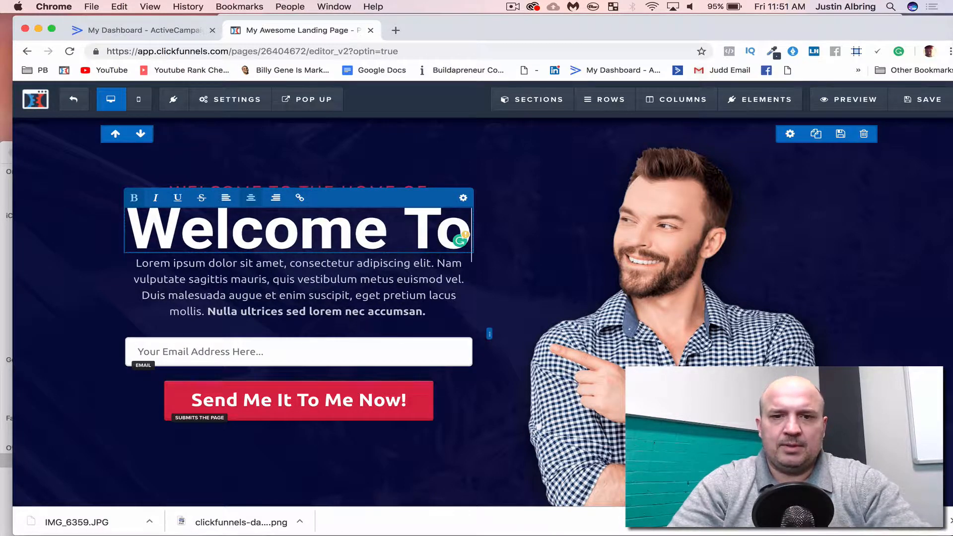
pyautogui.press('Return')
pyautogui.write('Bobs ')
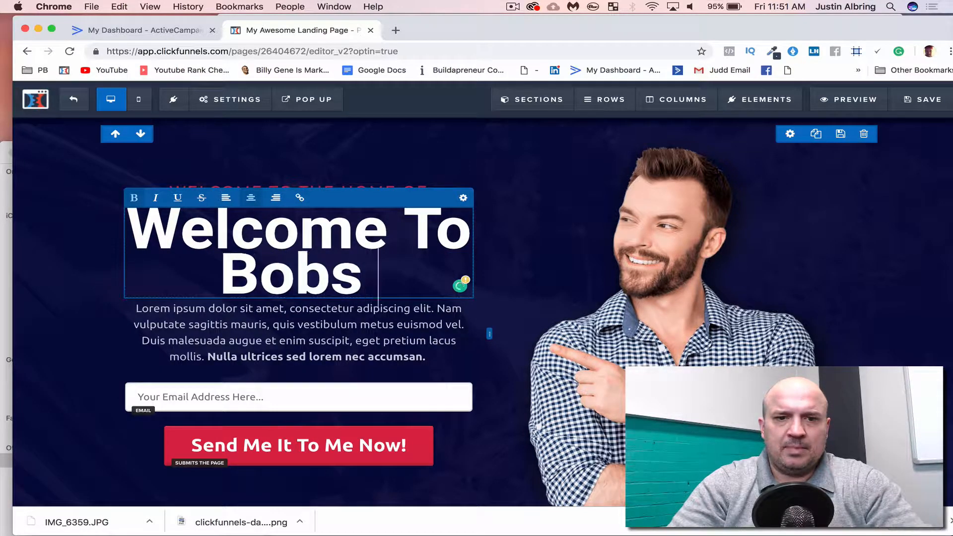
pyautogui.write('Gum')
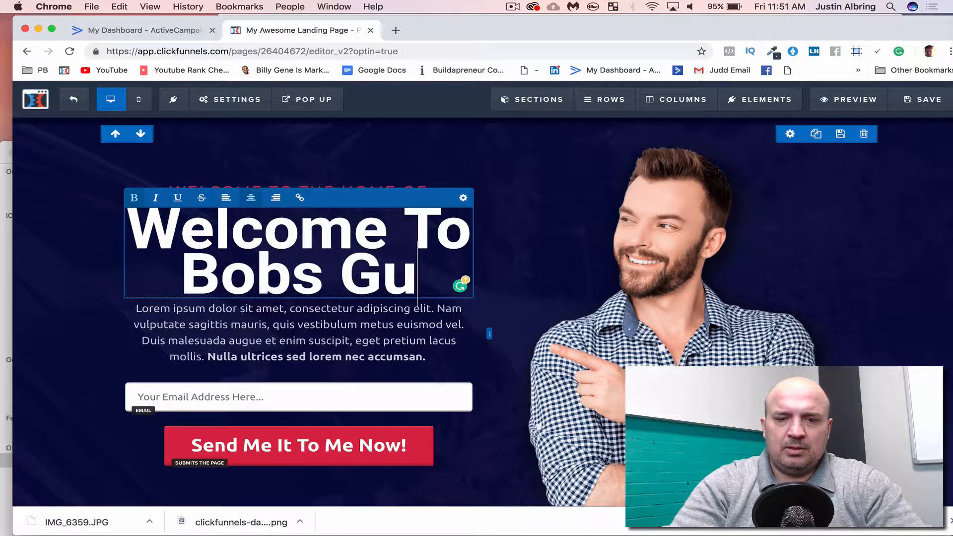
pyautogui.press('BackSpace')
pyautogui.press('BackSpace')
pyautogui.write('um')
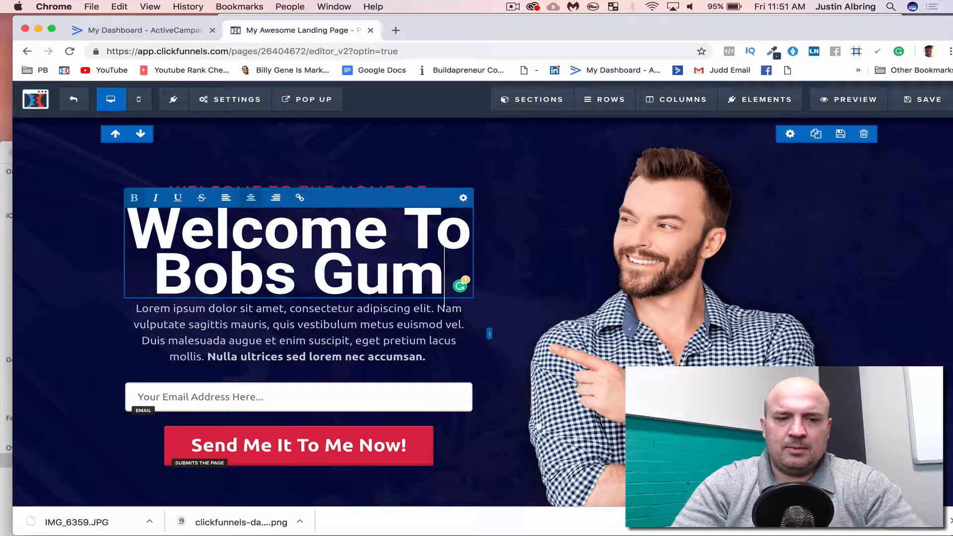
pyautogui.press('BackSpace')
pyautogui.press('BackSpace')
pyautogui.write('ym!')
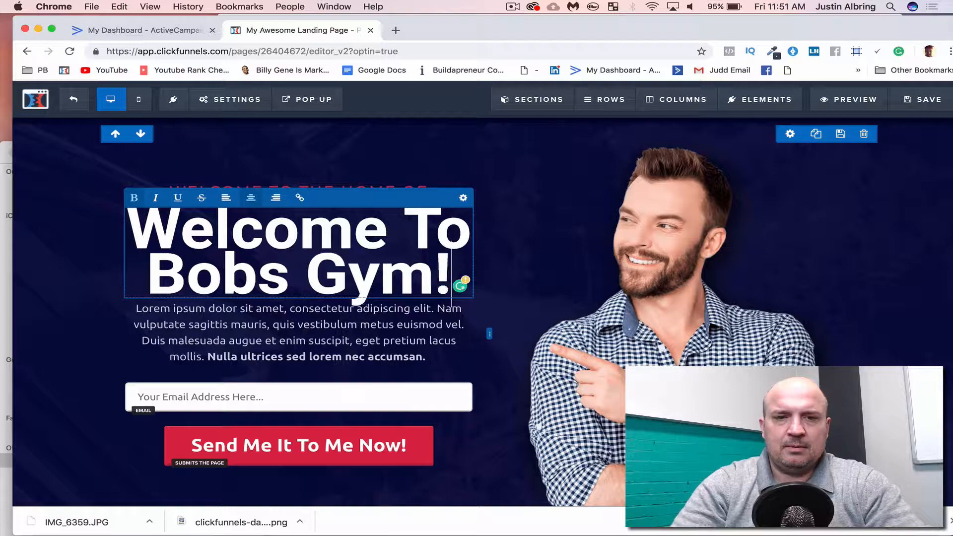
pyautogui.click(381, 320)
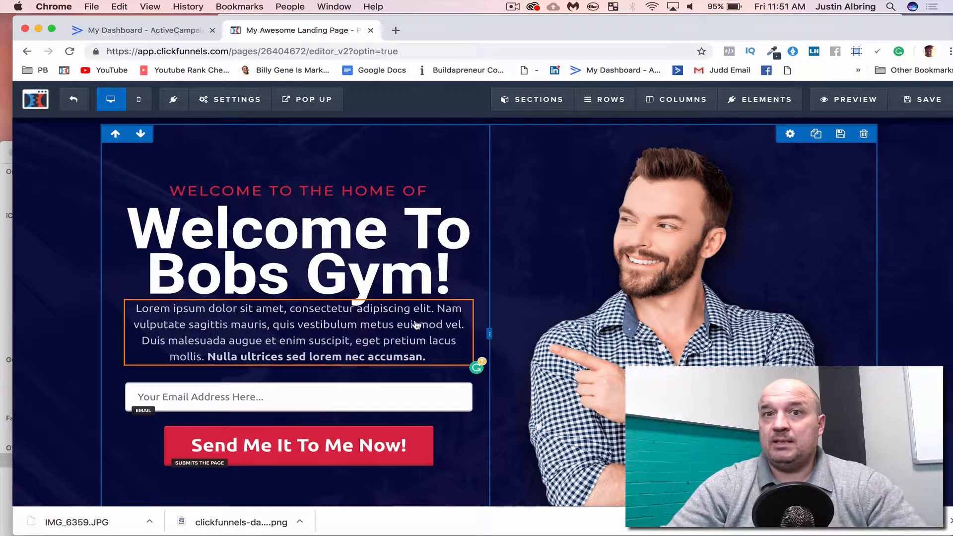
# Look over the page sections below the hero, including the "Check Out How I Can Help" section
pyautogui.scroll(-10, 622, 312)
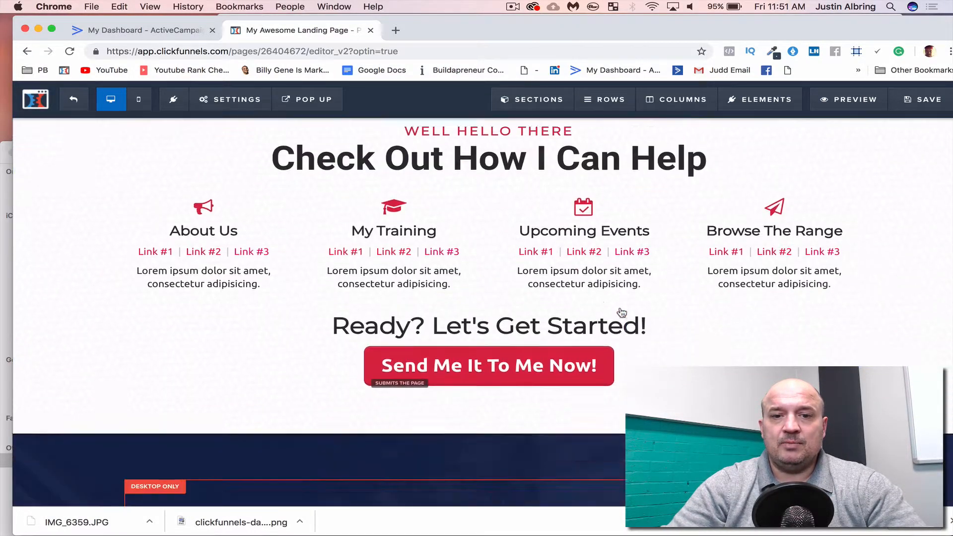
pyautogui.scroll(-8, 622, 311)
pyautogui.scroll(7, 619, 313)
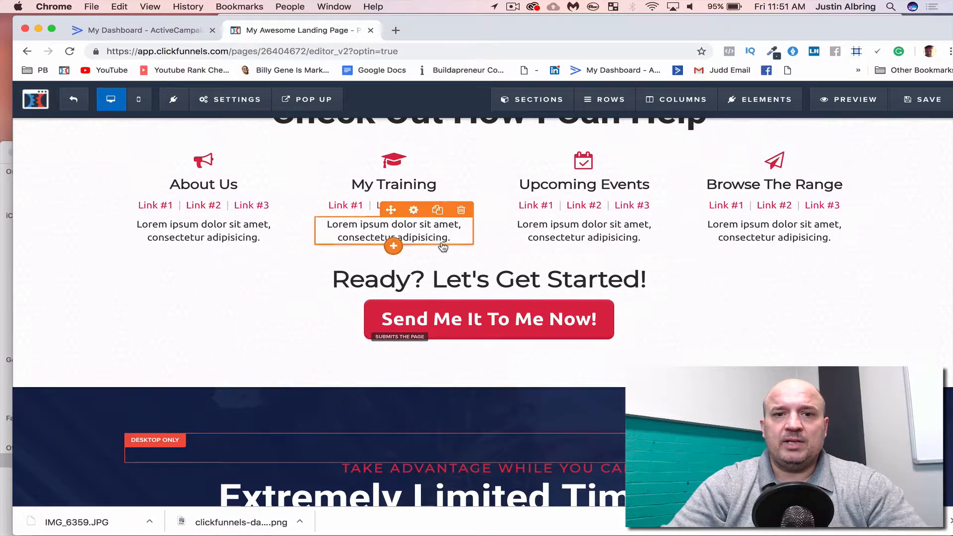
# Review the optin page from the hero section down to the footer and back up to the header logo
pyautogui.scroll(2, 443, 247)
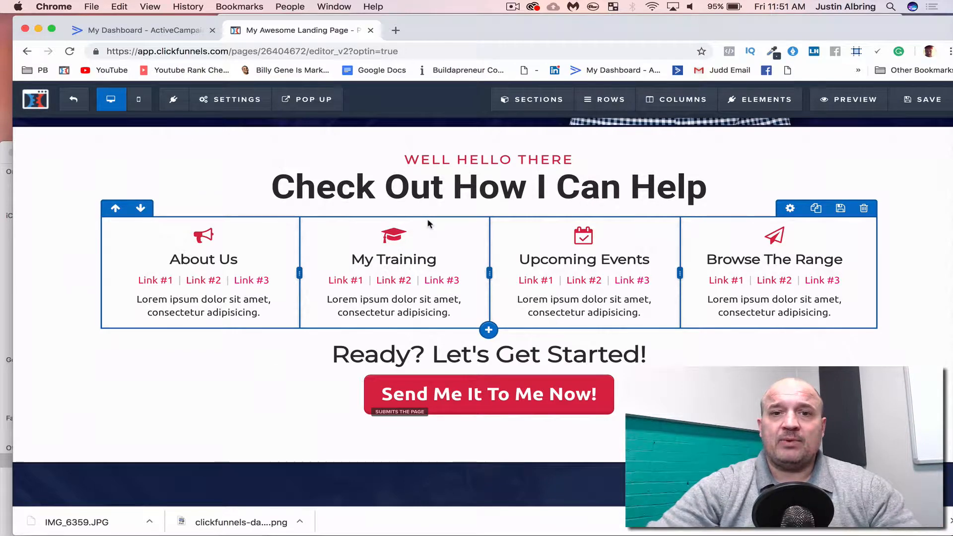
pyautogui.scroll(10, 432, 229)
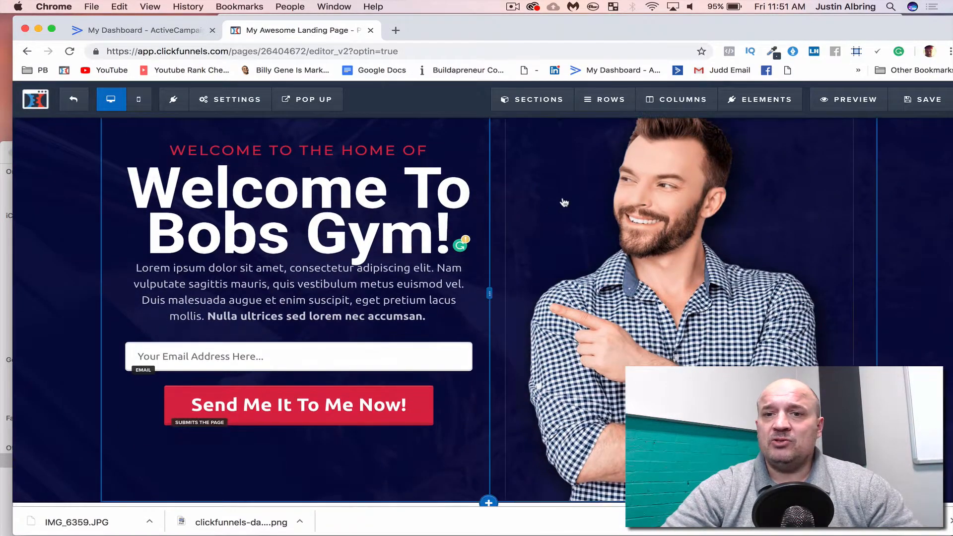
pyautogui.scroll(1, 521, 212)
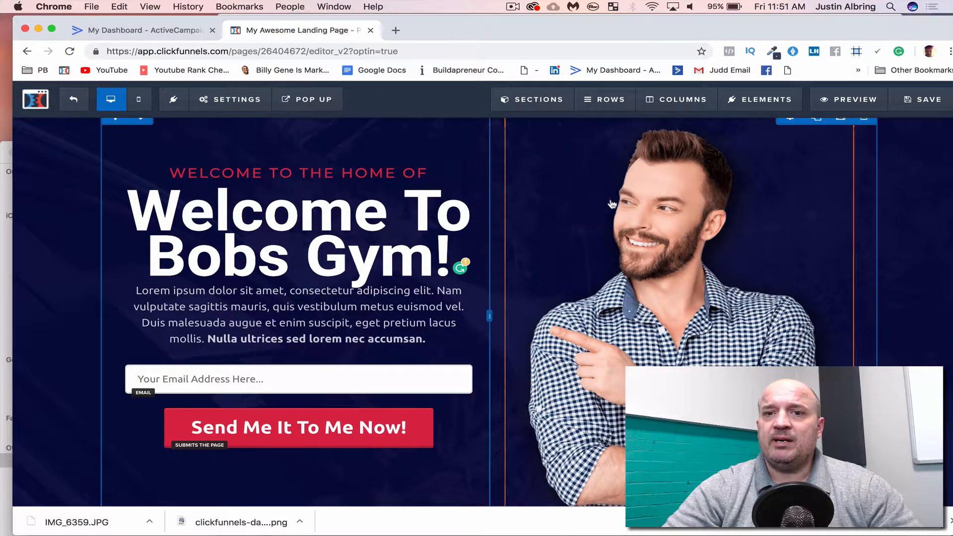
pyautogui.scroll(-6, 612, 205)
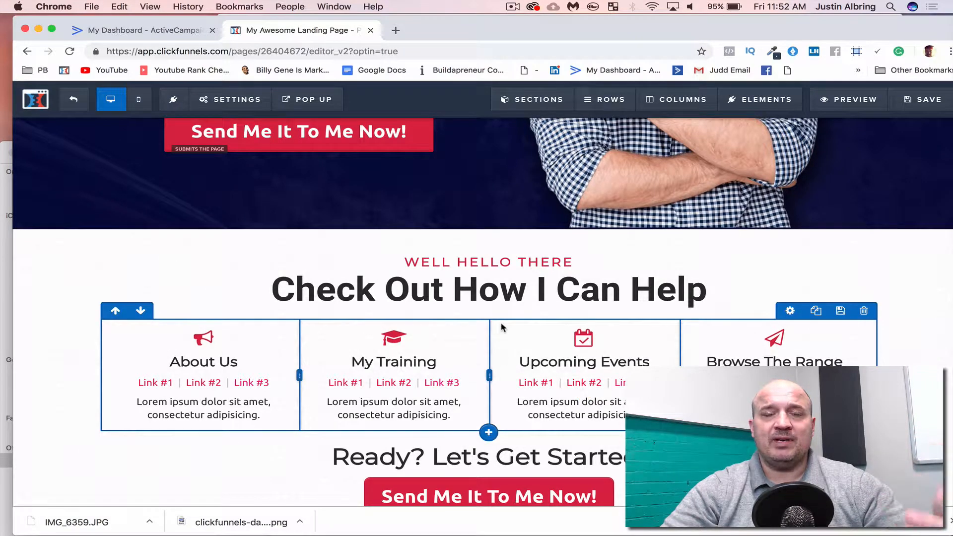
pyautogui.scroll(-10, 502, 327)
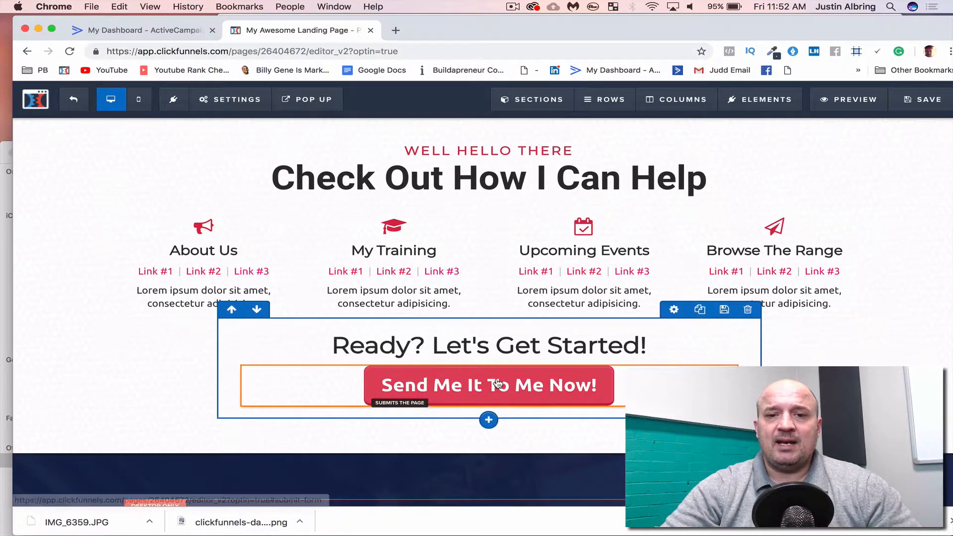
pyautogui.scroll(-6, 496, 382)
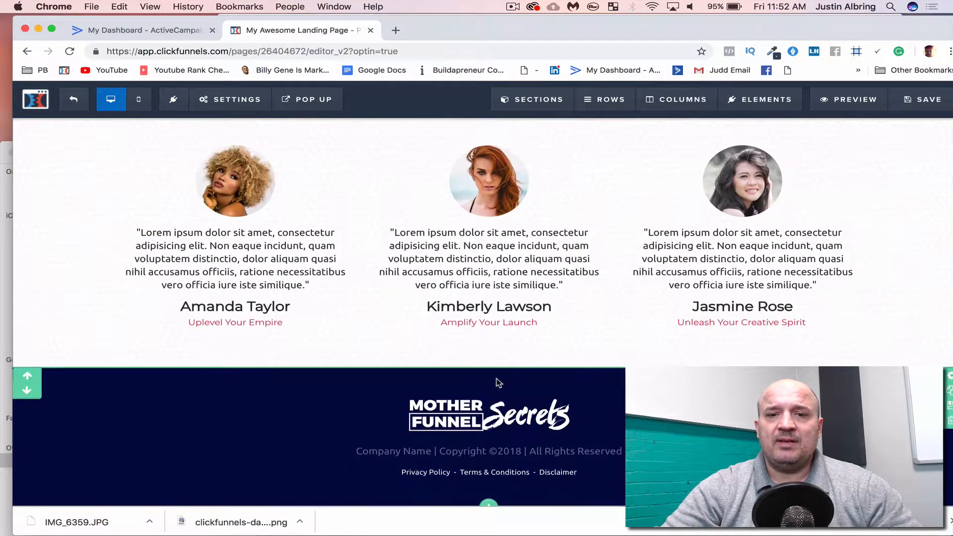
pyautogui.scroll(5, 498, 382)
pyautogui.scroll(12, 497, 380)
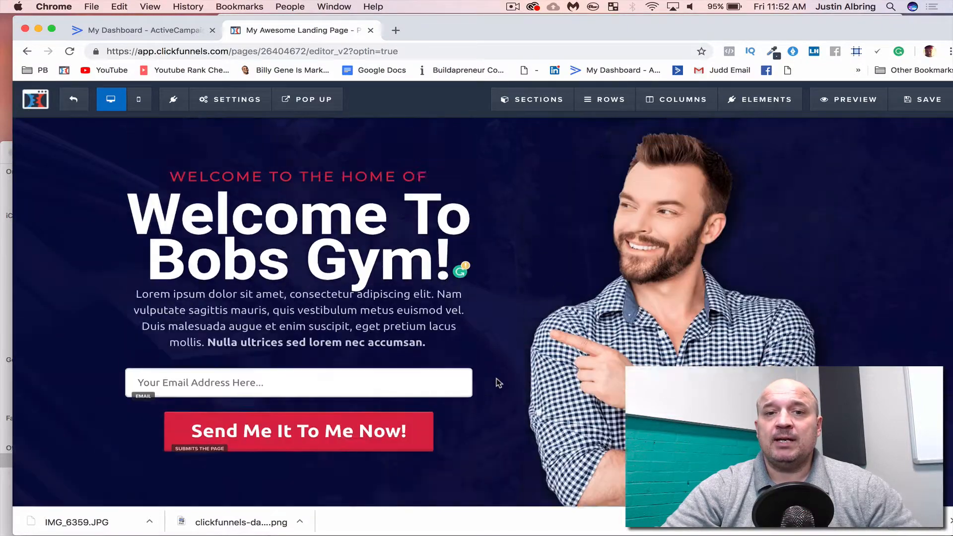
pyautogui.scroll(-5, 498, 320)
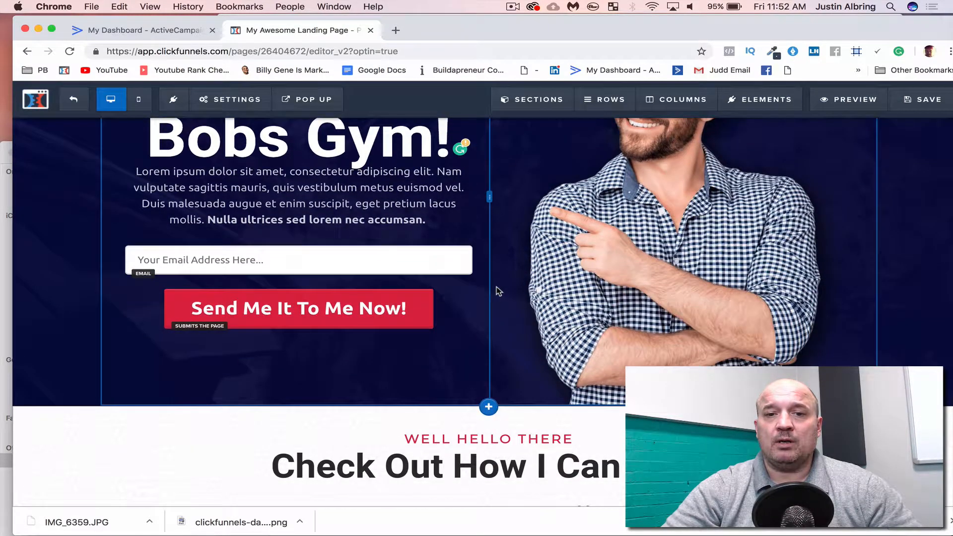
pyautogui.scroll(3, 497, 214)
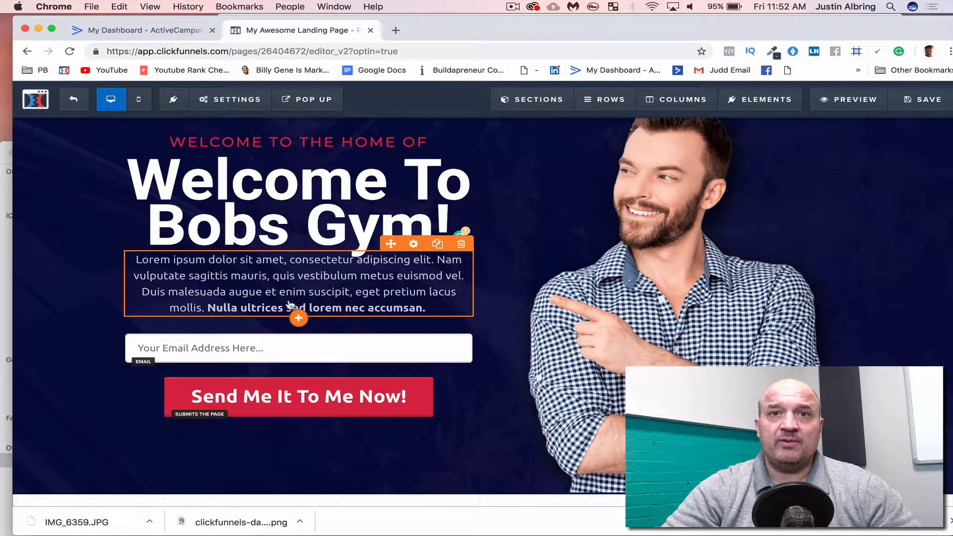
pyautogui.scroll(2, 386, 287)
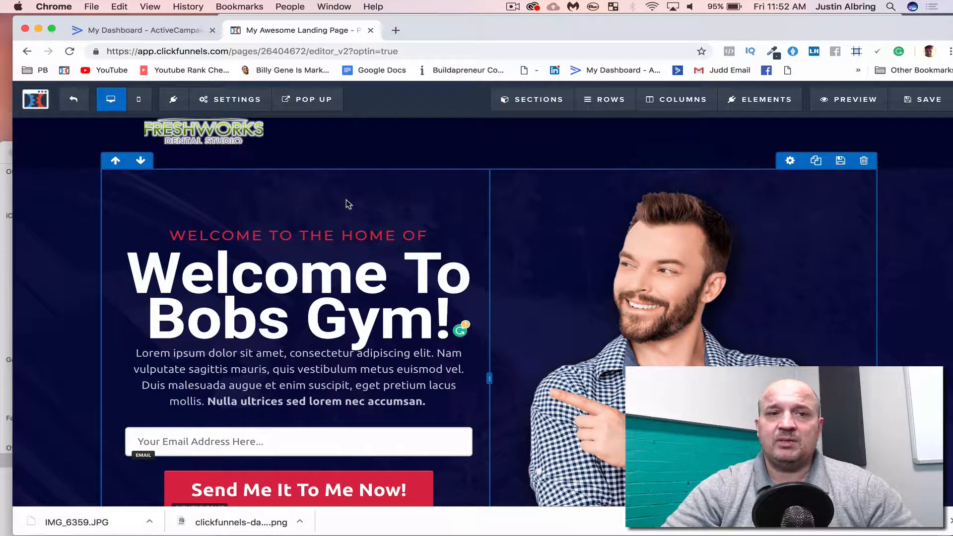
# Set the page's email integration to Active Campaign with the Add To List action
pyautogui.moveTo(237, 101)
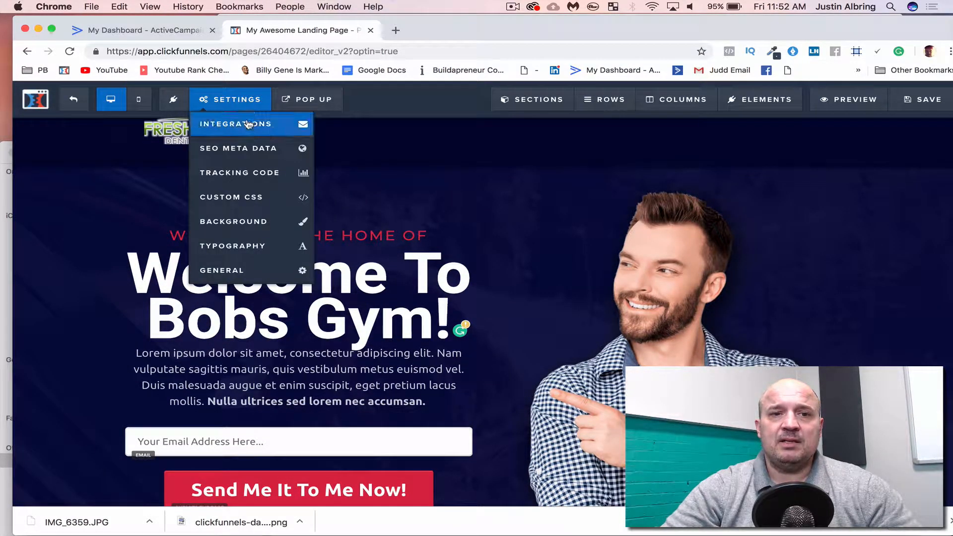
pyautogui.click(246, 122)
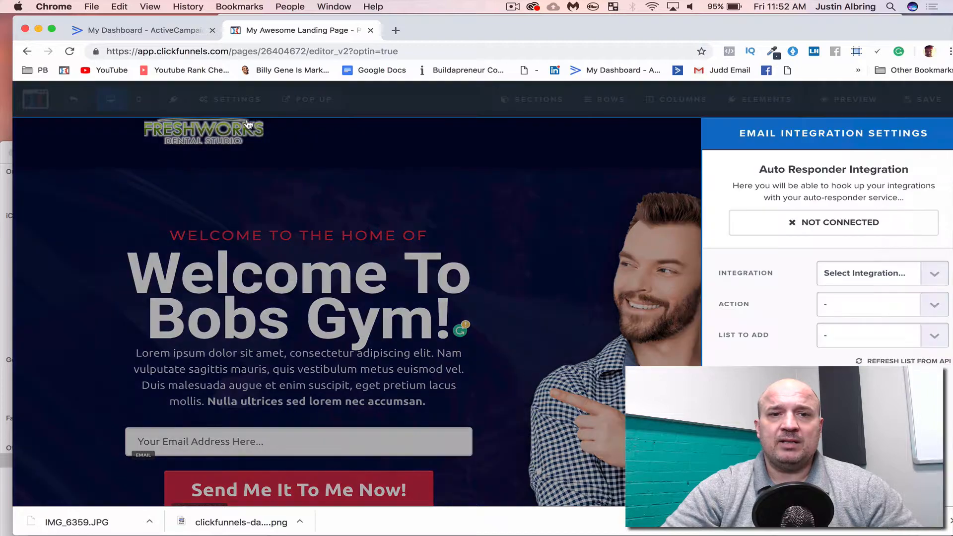
pyautogui.click(924, 272)
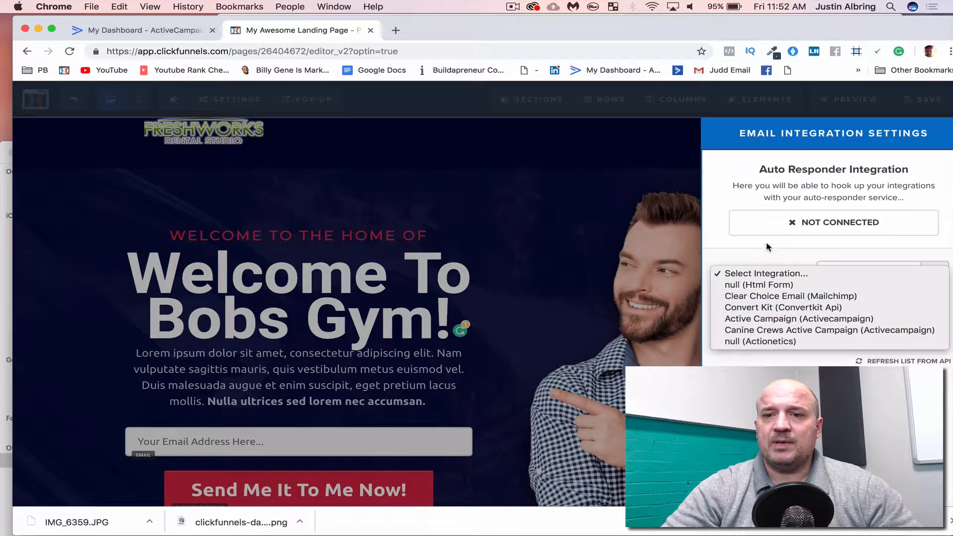
pyautogui.click(748, 318)
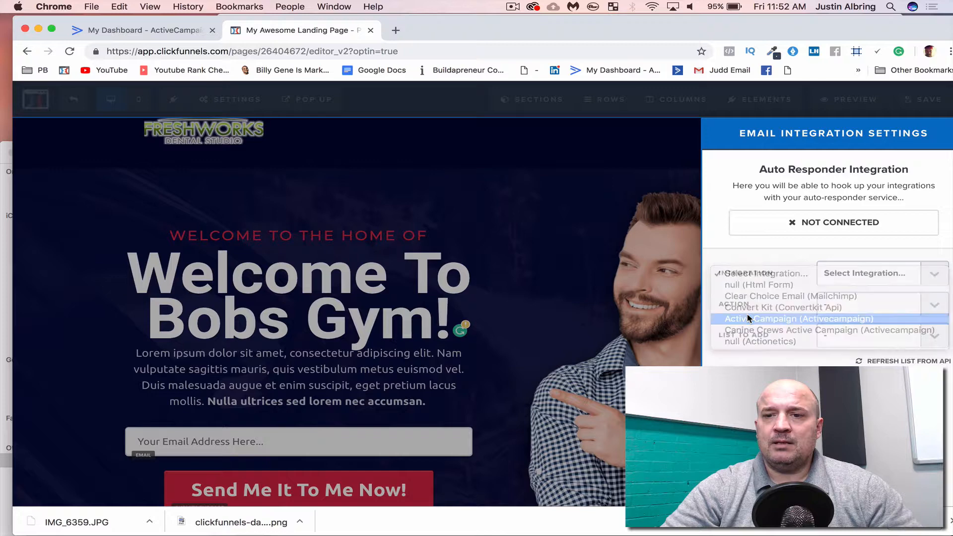
pyautogui.click(923, 304)
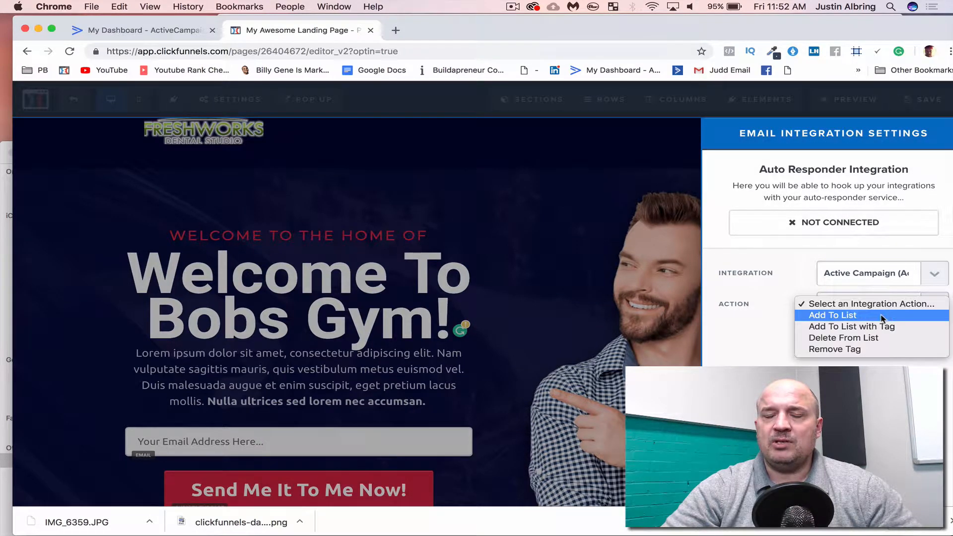
pyautogui.click(933, 304)
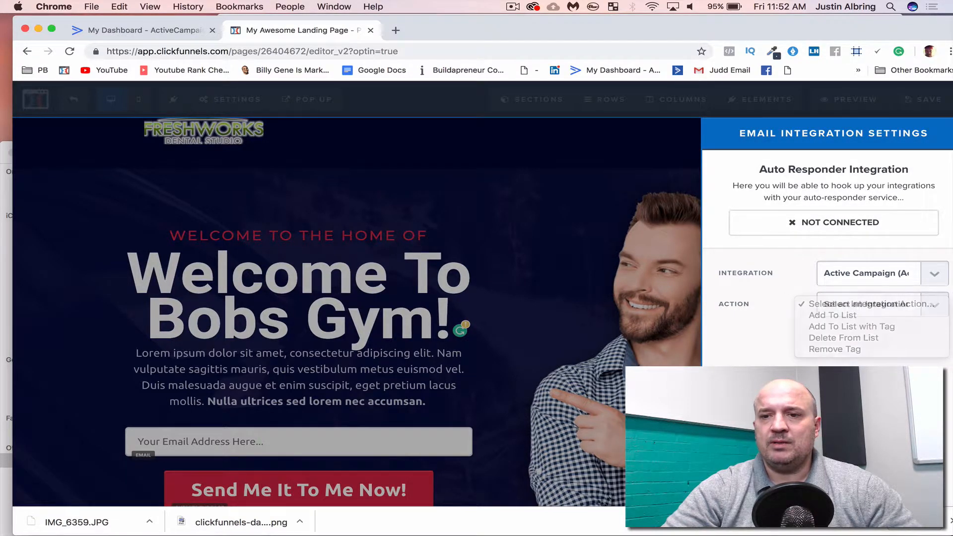
pyautogui.click(939, 311)
pyautogui.click(844, 315)
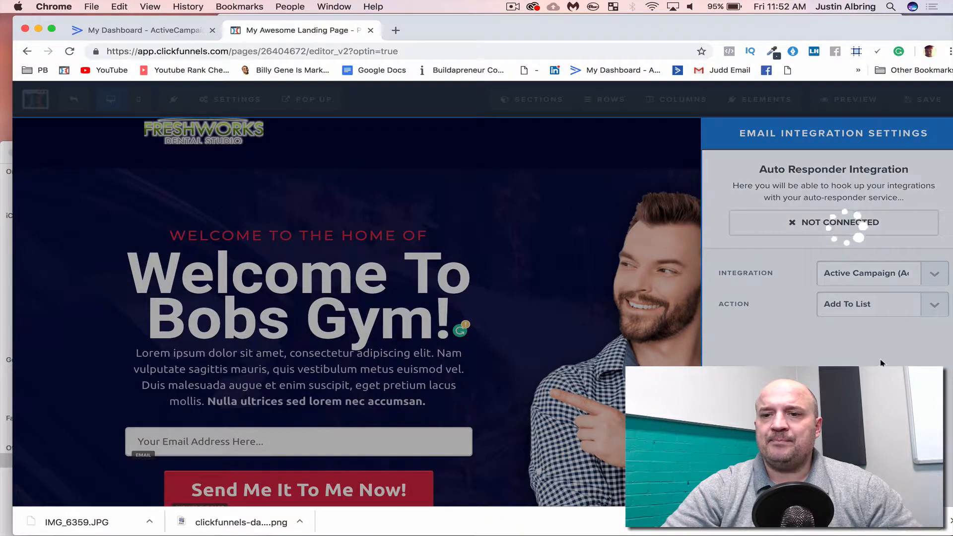
# Check the lists available for the integration, change the action to Add To List with Tag, and close the integration settings
pyautogui.click(932, 339)
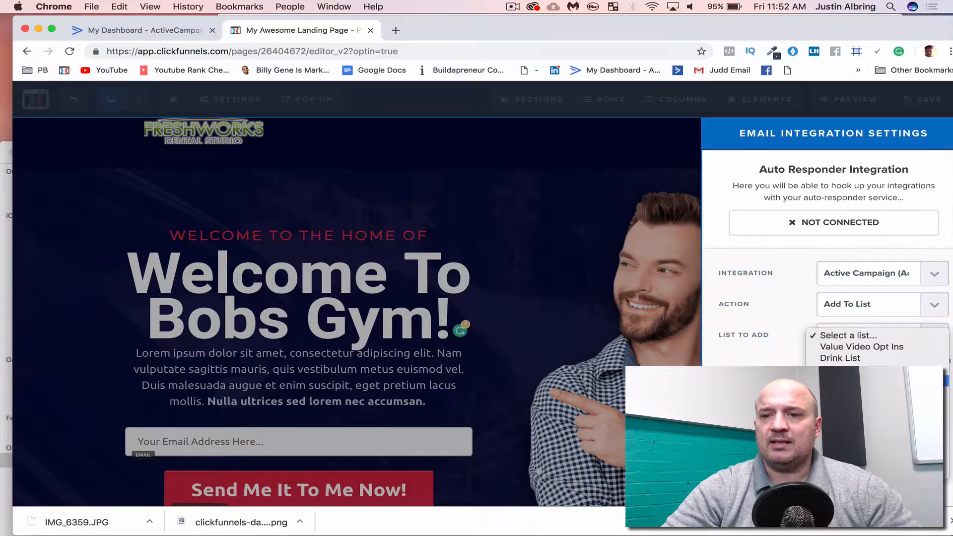
pyautogui.click(874, 328)
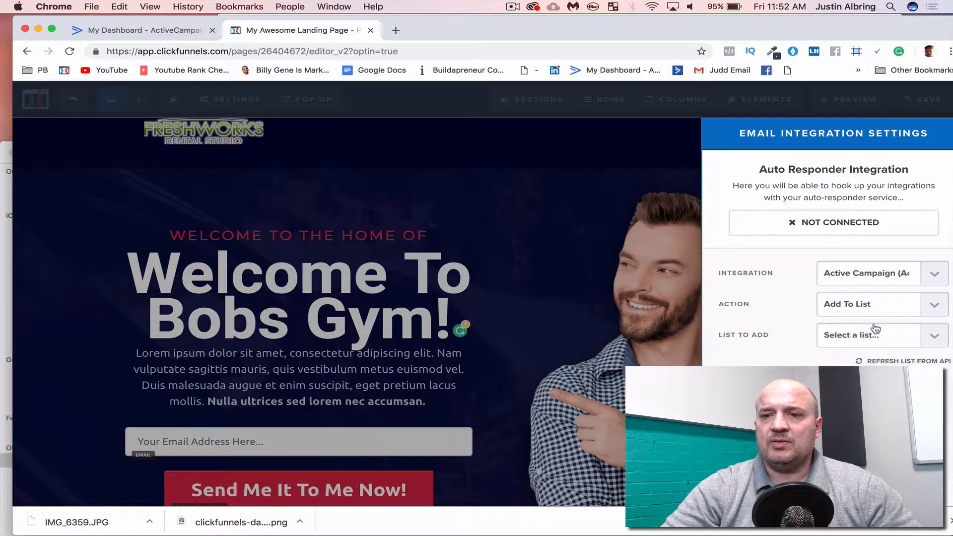
pyautogui.click(933, 306)
pyautogui.click(909, 315)
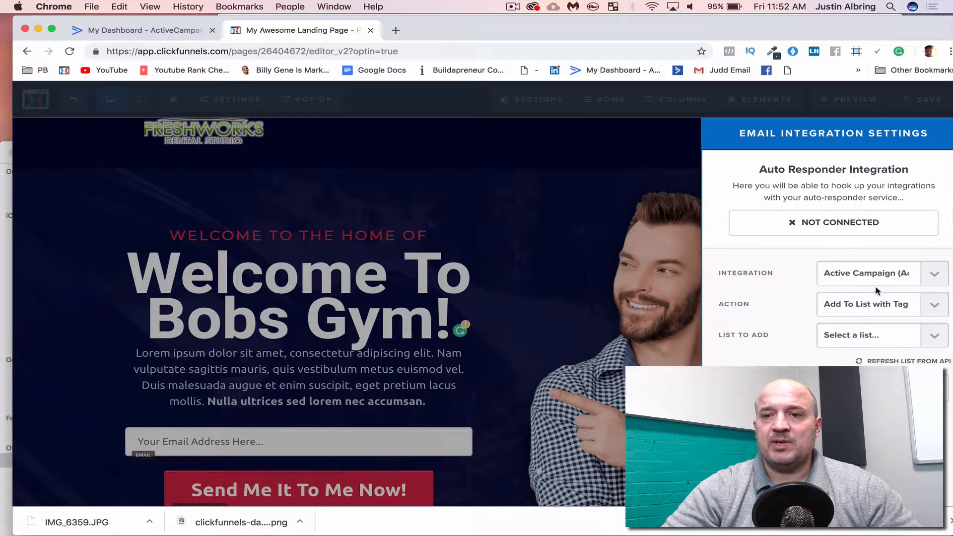
pyautogui.click(635, 236)
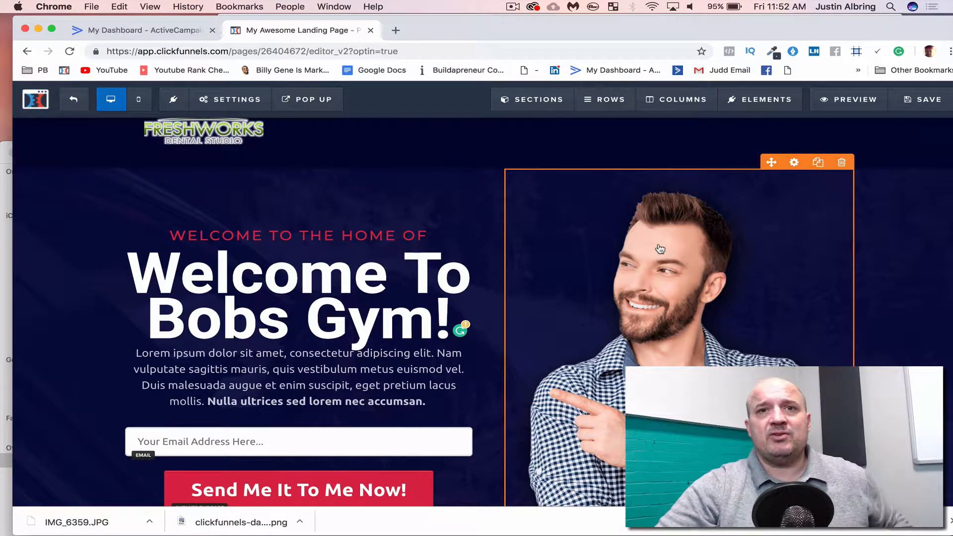
pyautogui.click(255, 109)
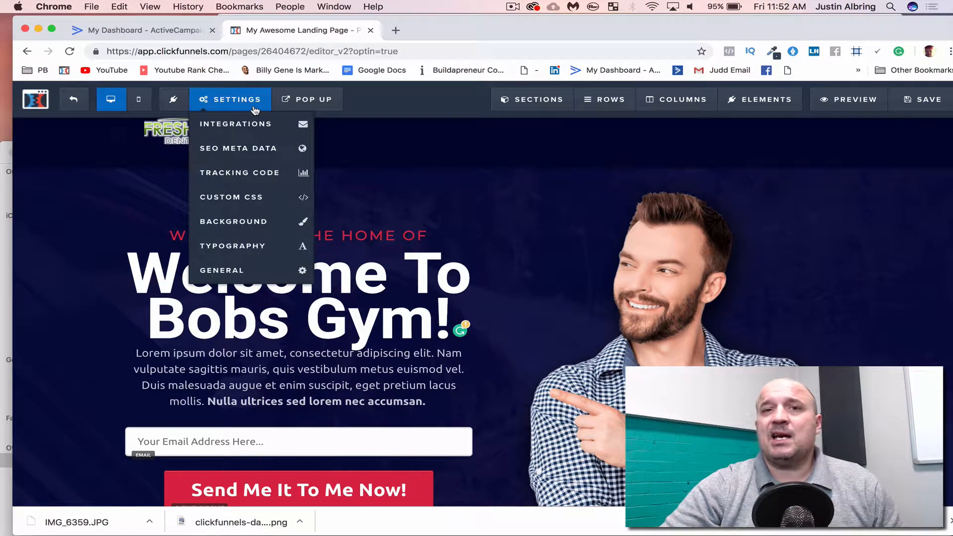
pyautogui.moveTo(235, 108)
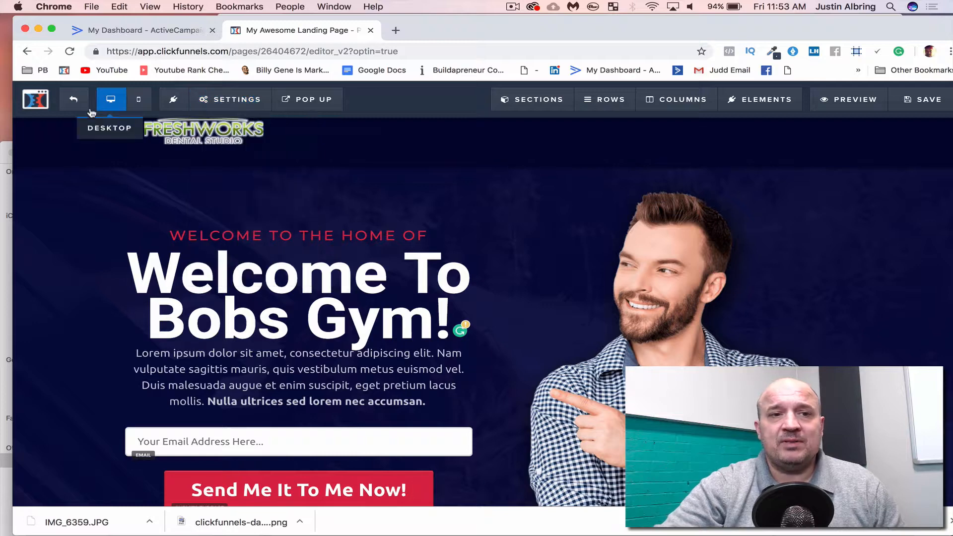
# Leave the optin page editor and open the Thank You step of the Lead Test funnel
pyautogui.click(75, 101)
pyautogui.click(576, 194)
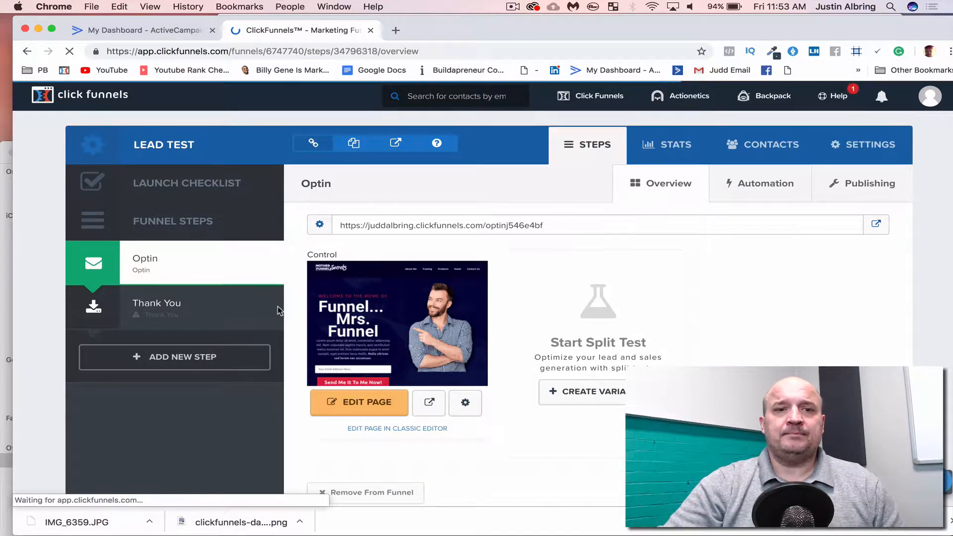
pyautogui.click(229, 312)
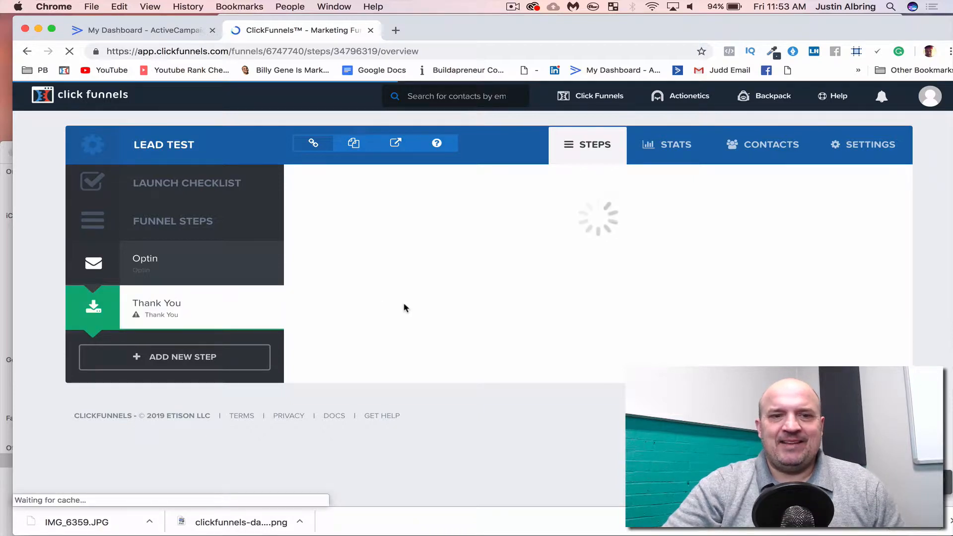
# Browse the Thank You templates and apply the Mother Funnel Vintage Squeeze - 4 template with the "Thanks! Grab your Video" heading
pyautogui.moveTo(316, 189)
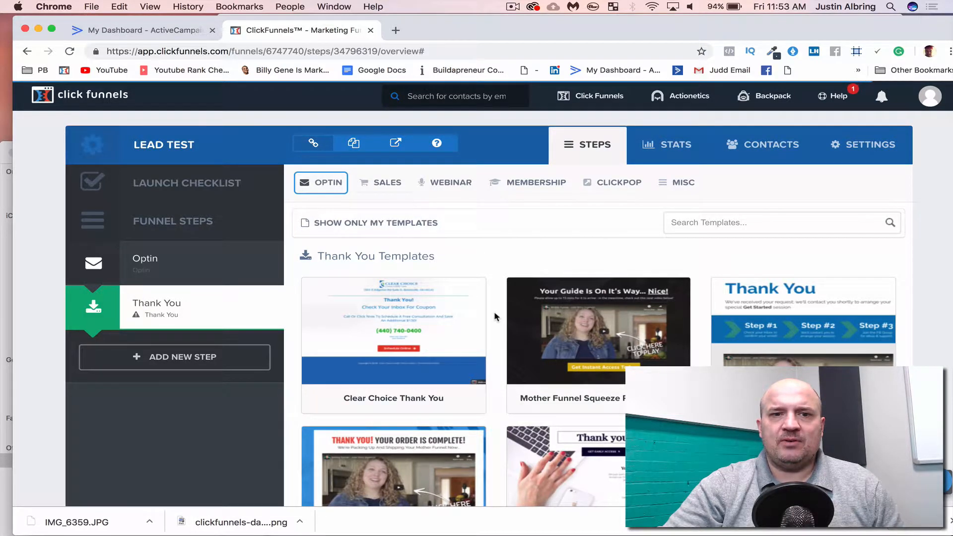
pyautogui.scroll(-8, 495, 317)
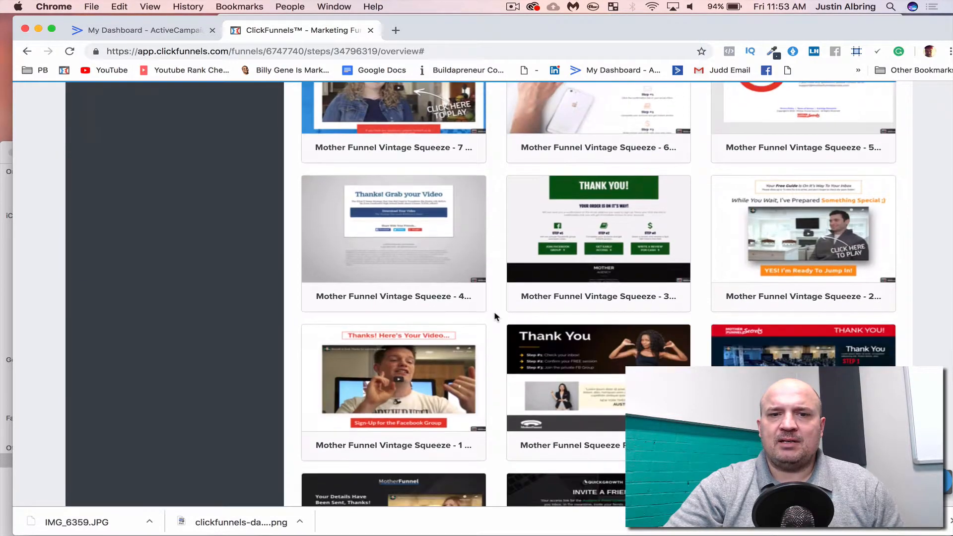
pyautogui.scroll(-11, 495, 307)
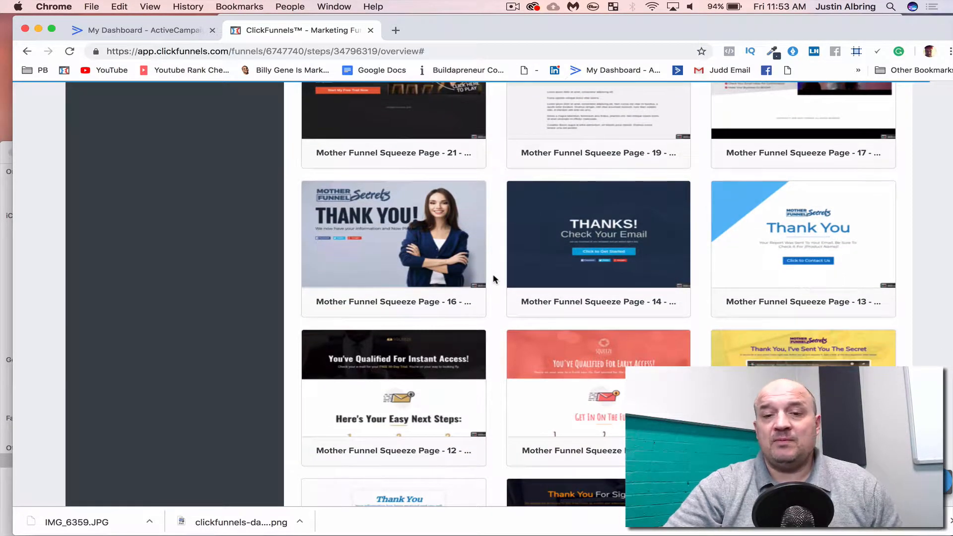
pyautogui.scroll(-3, 494, 279)
pyautogui.scroll(-4, 494, 278)
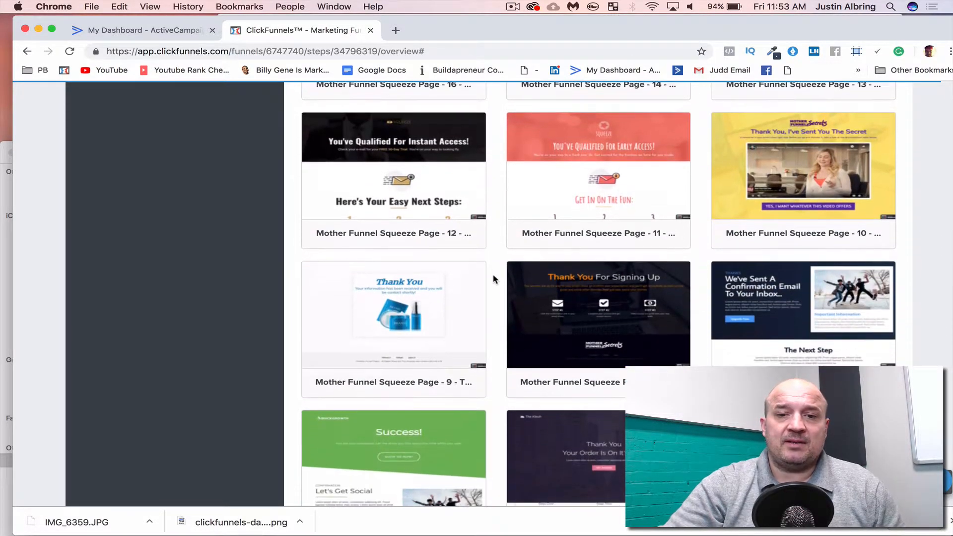
pyautogui.scroll(5, 494, 279)
pyautogui.scroll(10, 494, 279)
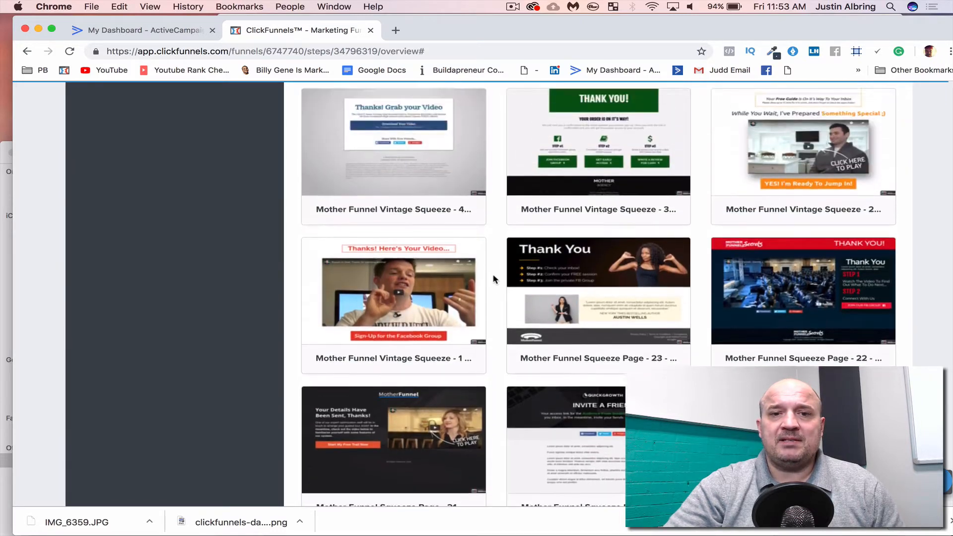
pyautogui.scroll(4, 501, 243)
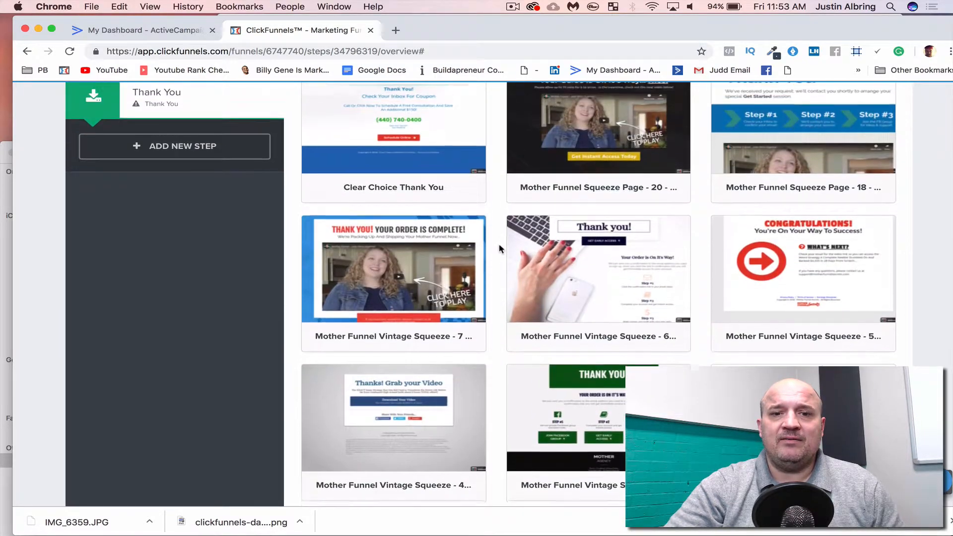
pyautogui.moveTo(461, 378)
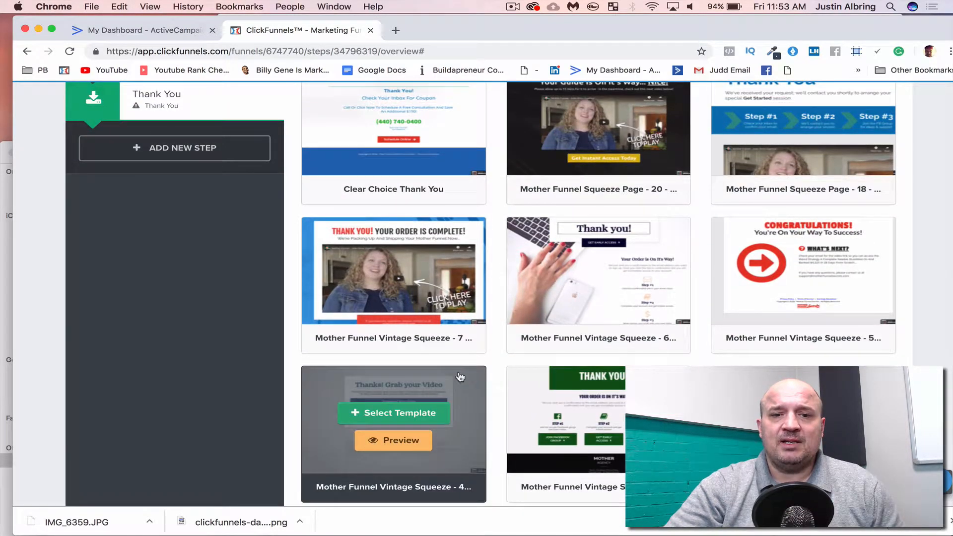
pyautogui.click(397, 412)
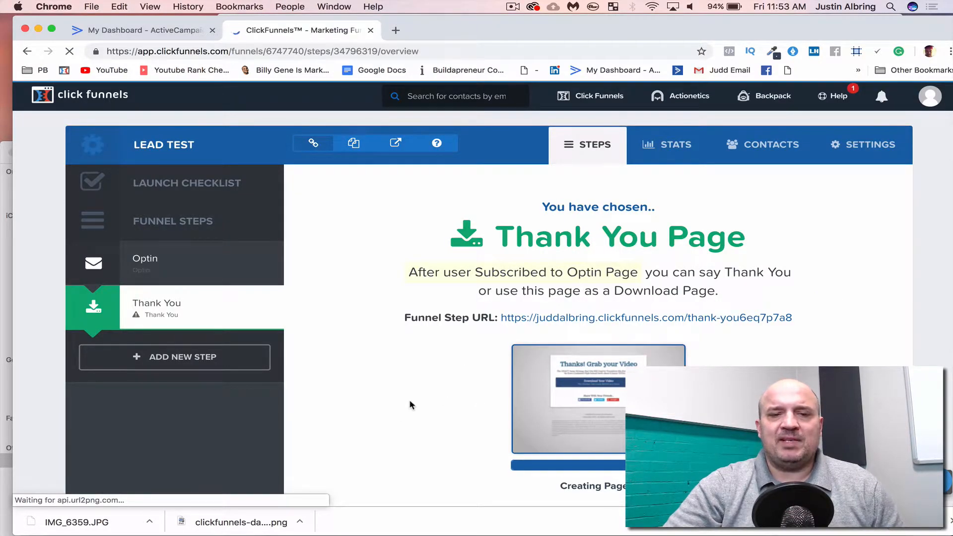
# Try clearing the website URL in the Download Your Video button's action on the Thank You page, and leave the editor without saving
pyautogui.click(361, 396)
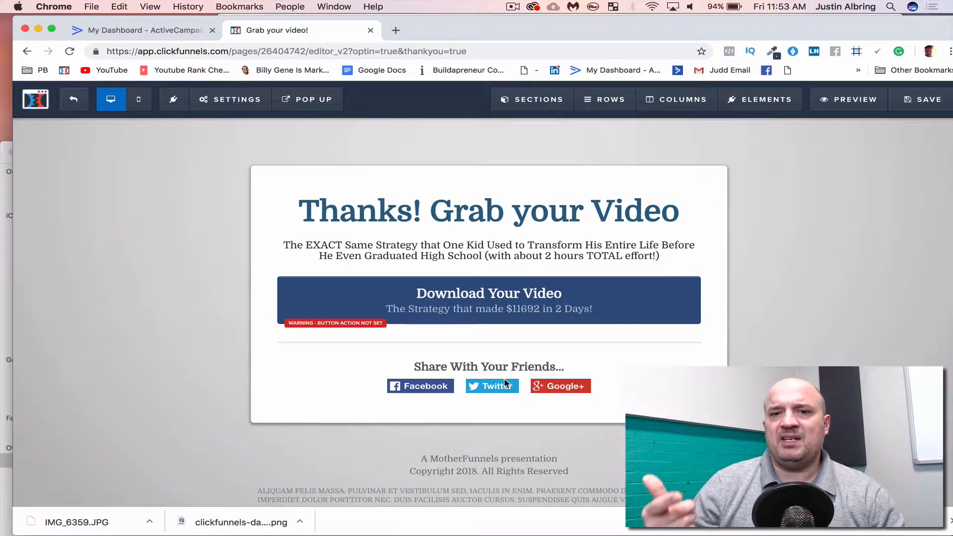
pyautogui.click(512, 302)
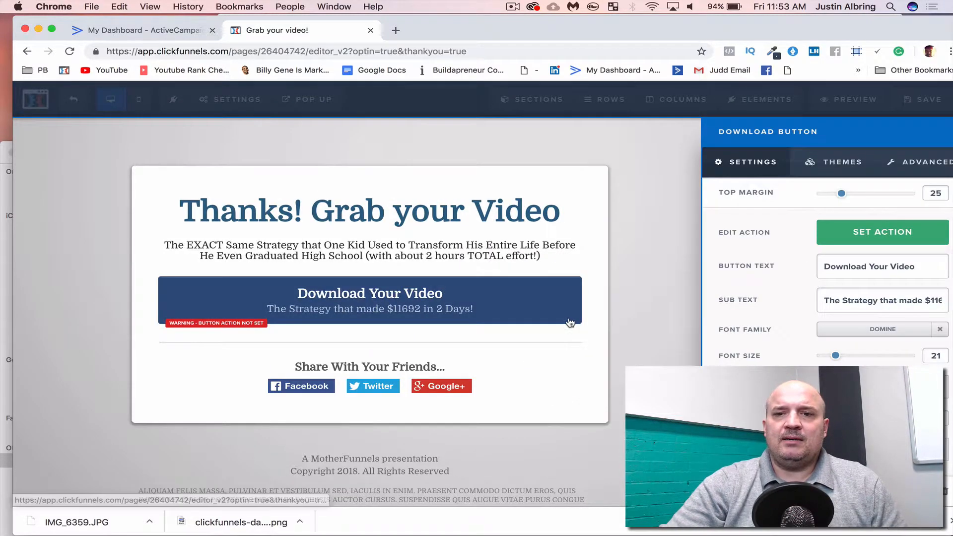
pyautogui.click(880, 237)
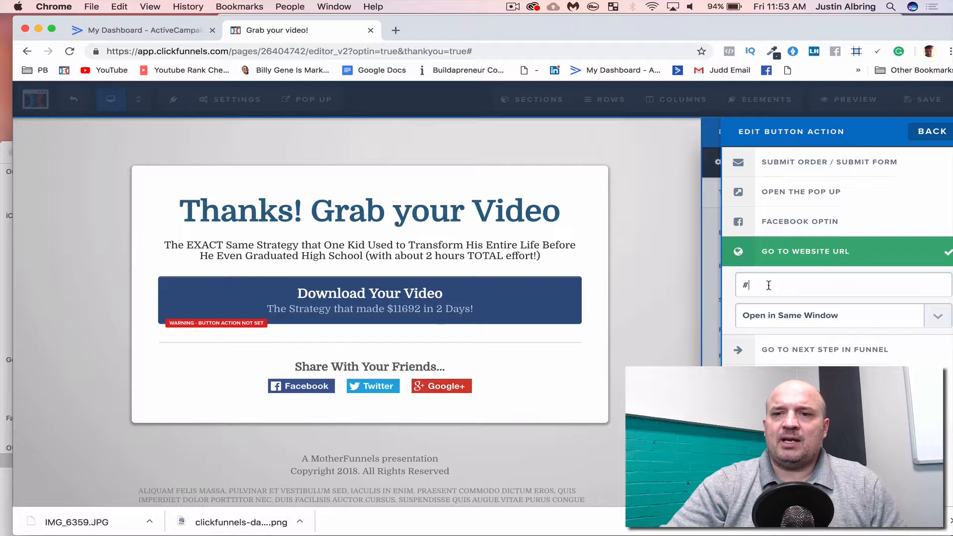
pyautogui.press('BackSpace')
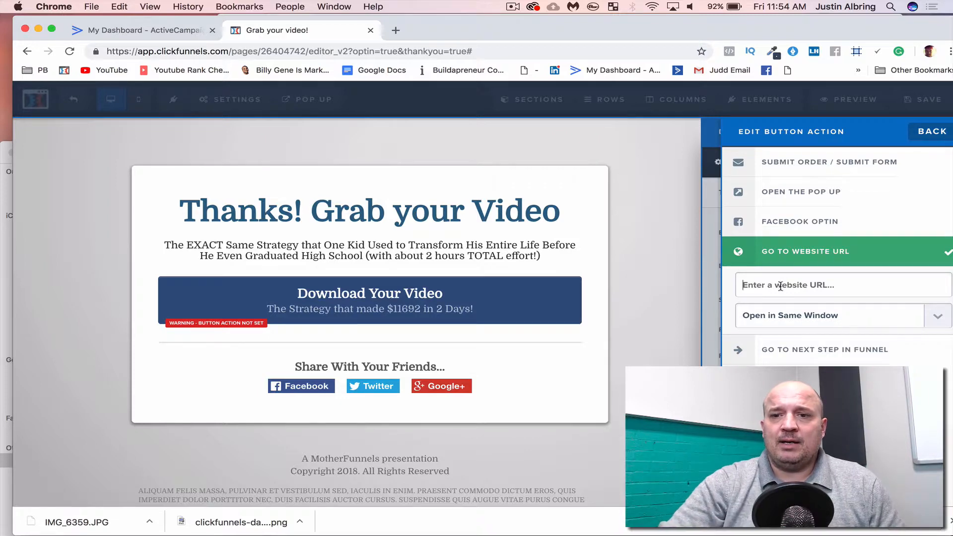
pyautogui.click(677, 322)
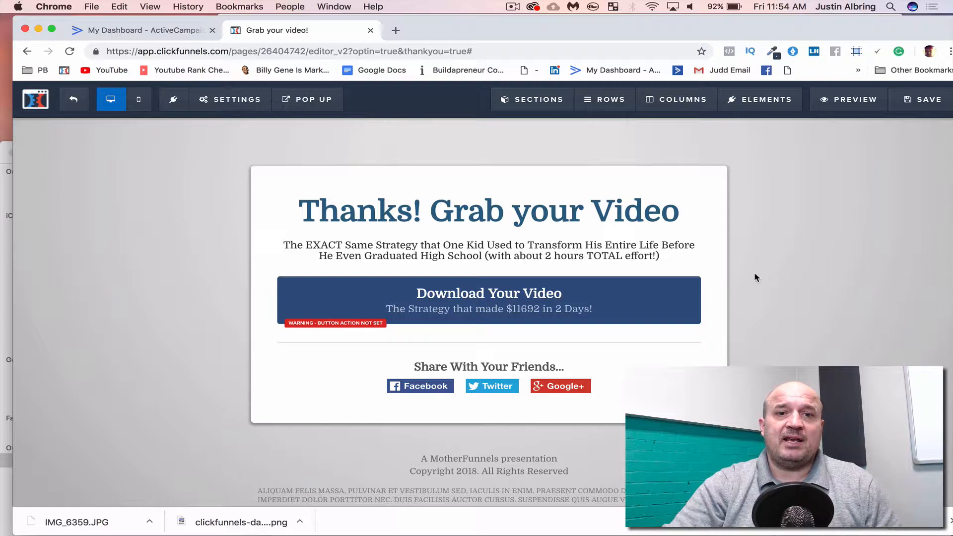
pyautogui.click(73, 101)
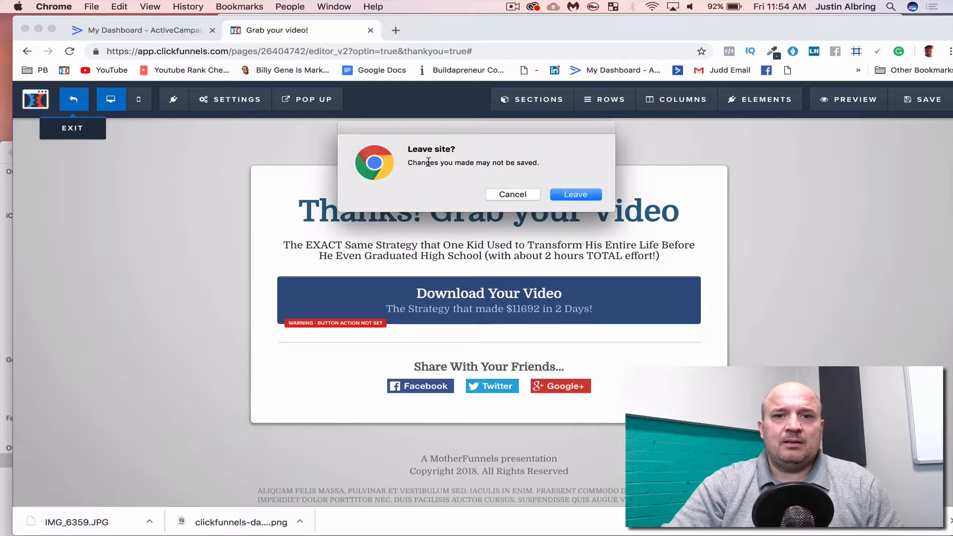
pyautogui.click(569, 194)
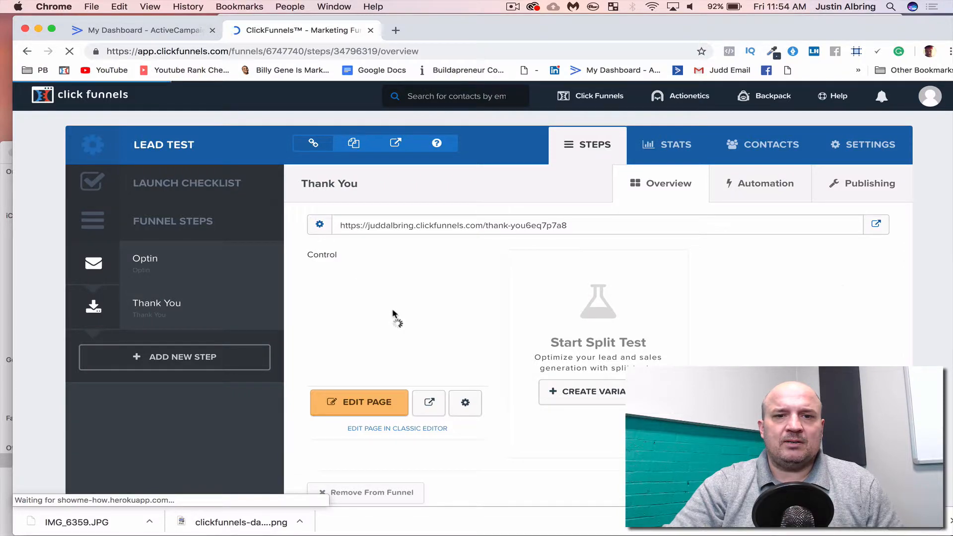
# Preview the live Thank You page from its funnel step URL and close the preview
pyautogui.click(876, 224)
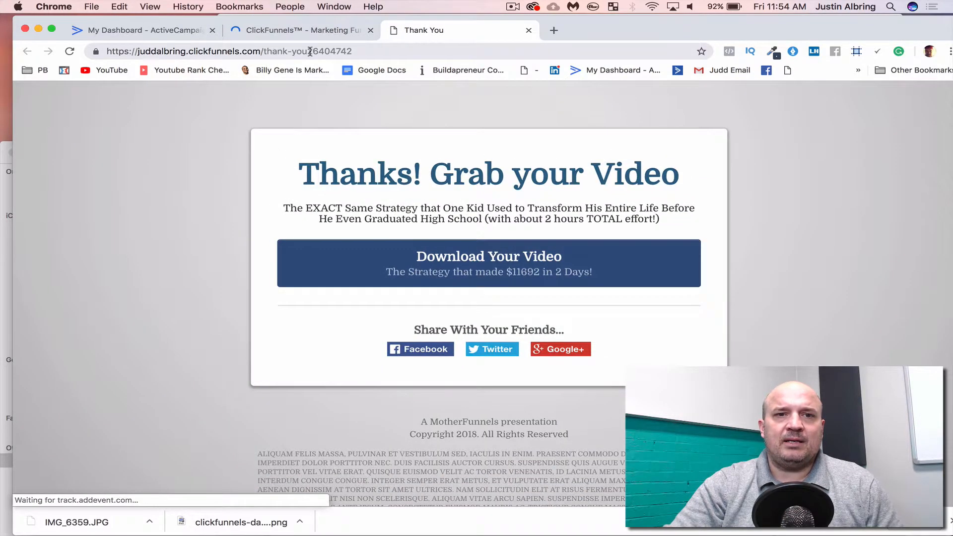
pyautogui.click(333, 32)
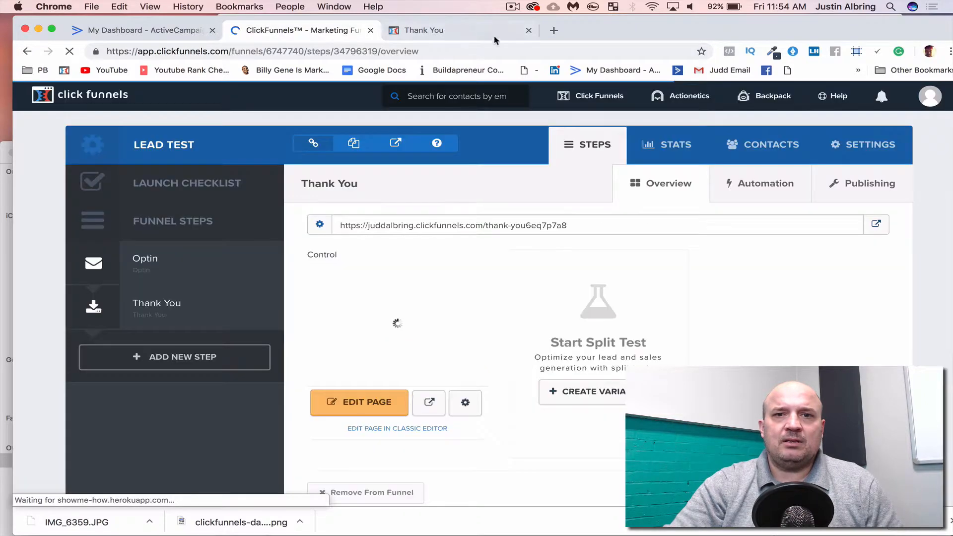
pyautogui.click(527, 31)
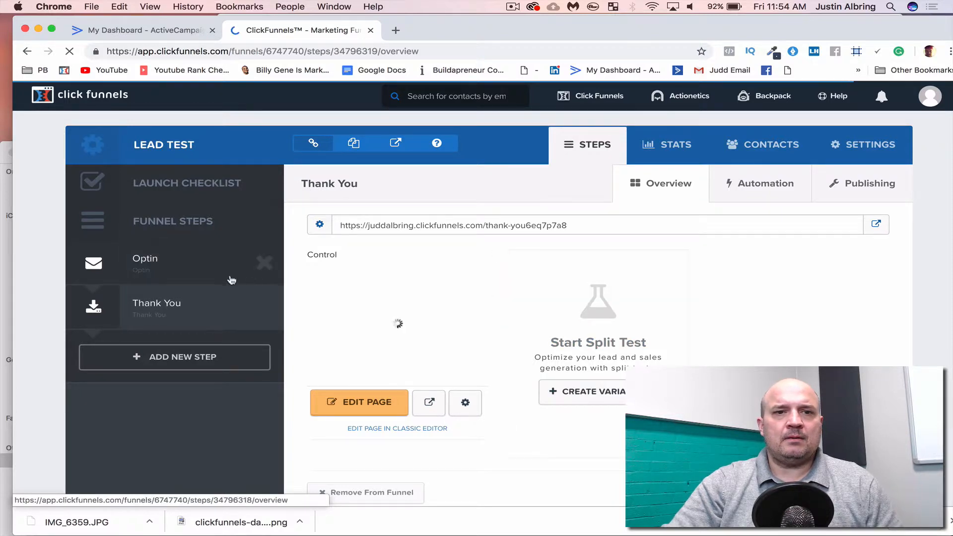
# Test the live Optin page by submitting an email address through its form, and close the resulting Thank You page
pyautogui.click(208, 272)
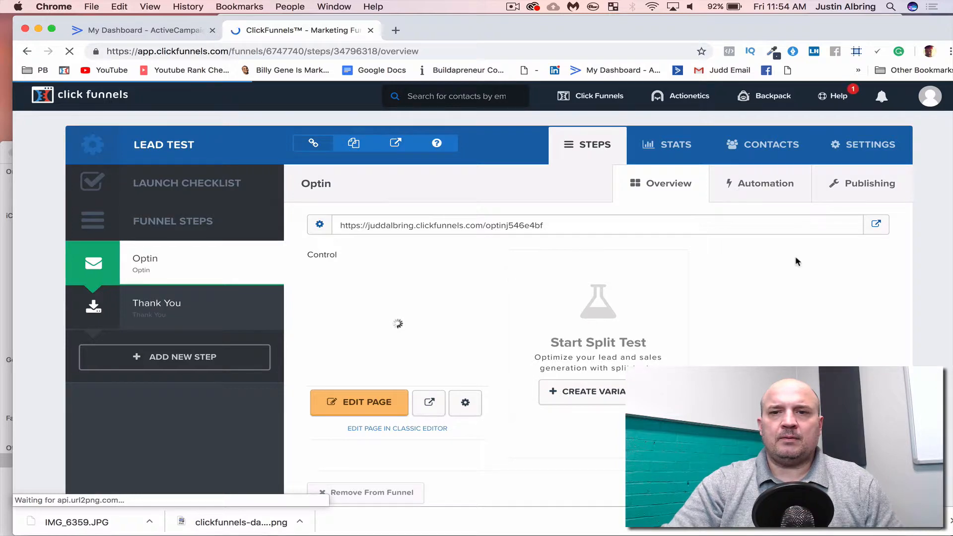
pyautogui.click(876, 224)
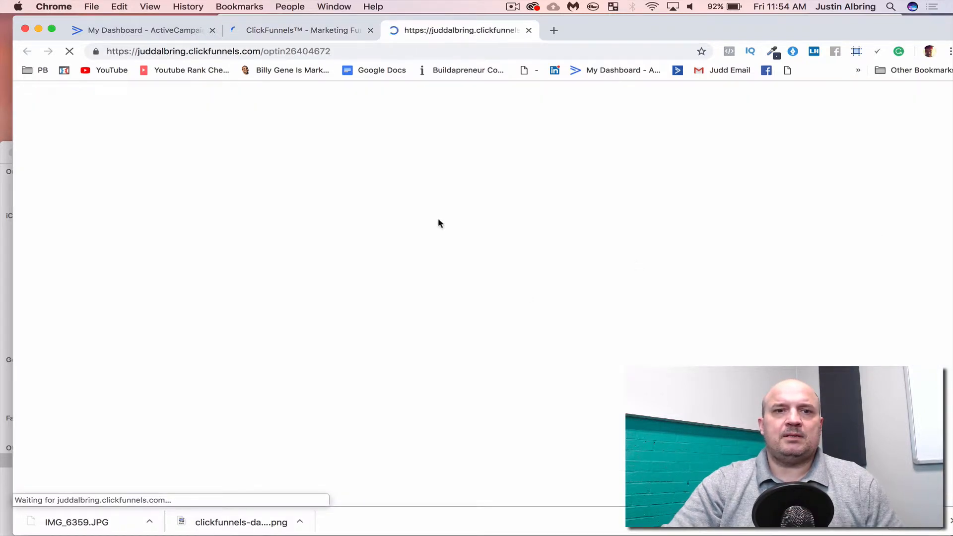
pyautogui.scroll(-5, 486, 228)
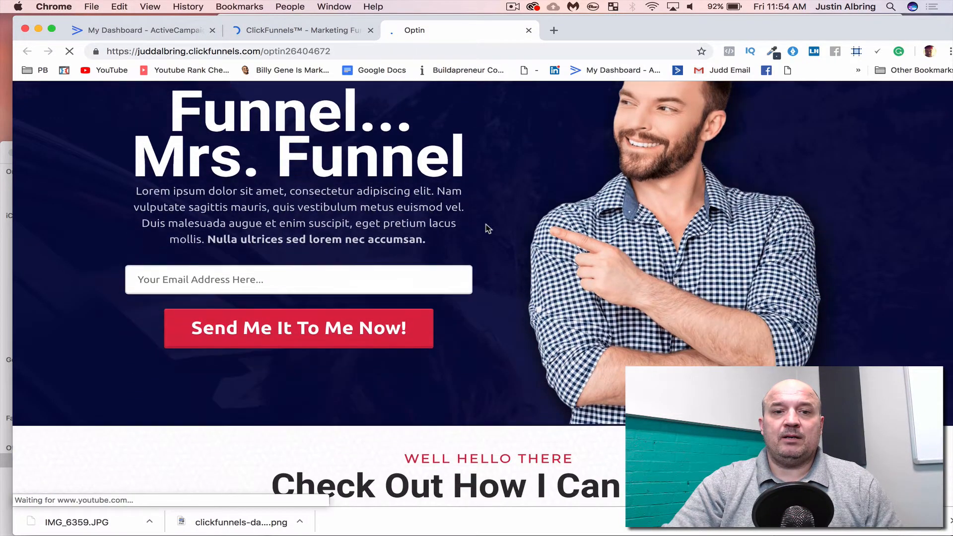
pyautogui.click(340, 264)
pyautogui.click(206, 304)
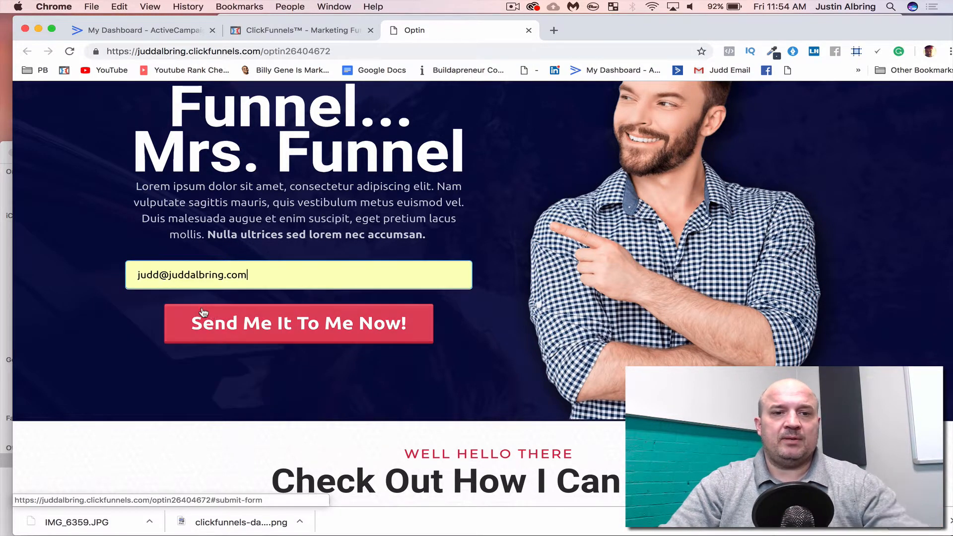
pyautogui.click(239, 326)
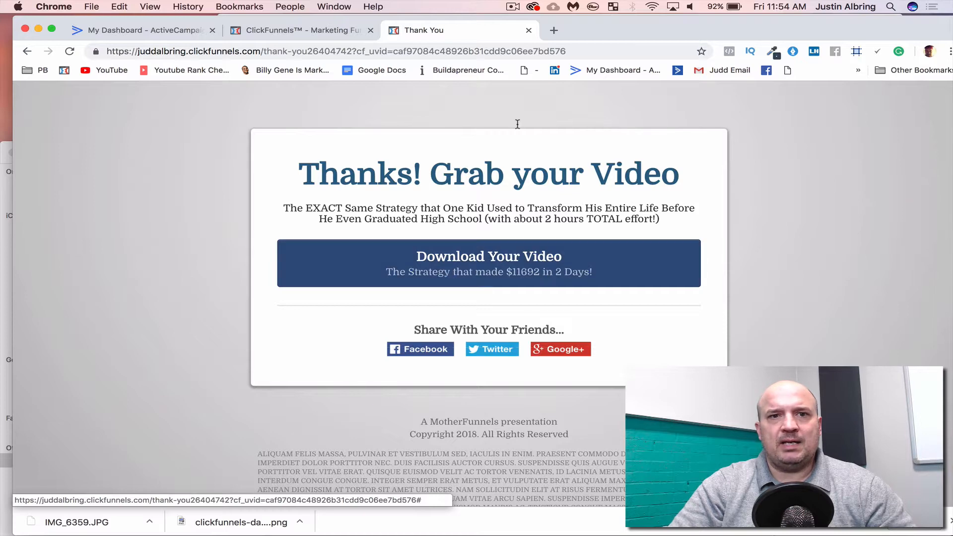
pyautogui.click(528, 30)
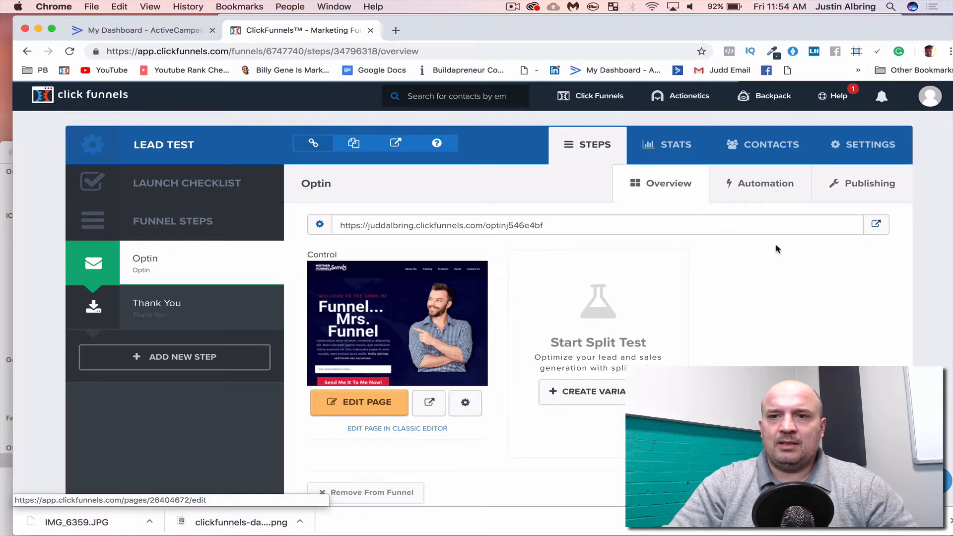
# Open the Lead Test funnel settings and check the domains available for the funnel without choosing one
pyautogui.click(872, 144)
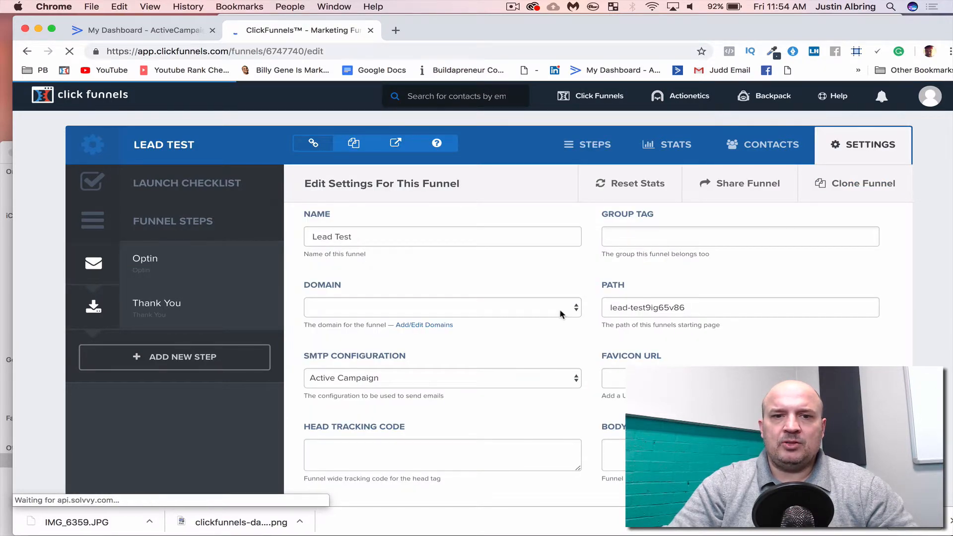
pyautogui.click(559, 309)
pyautogui.scroll(-3, 498, 377)
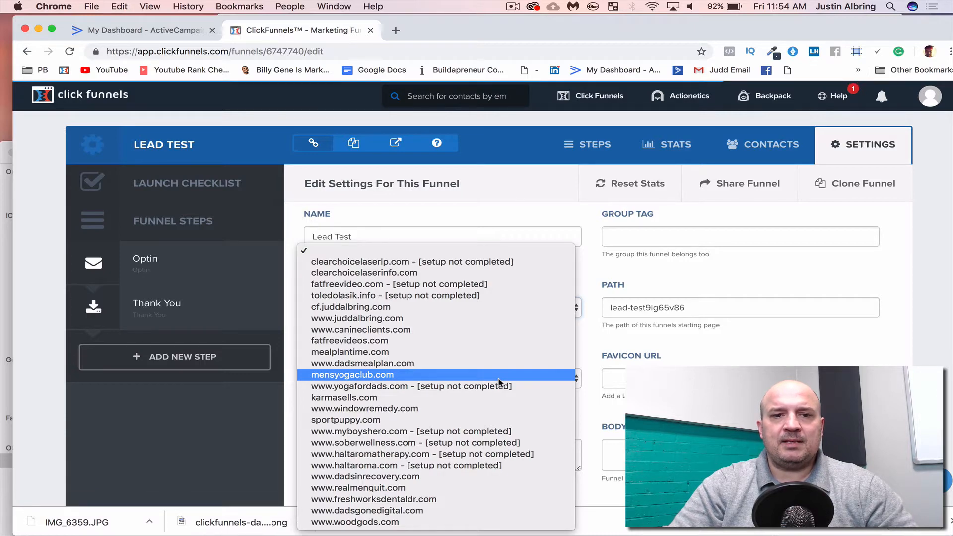
pyautogui.click(595, 258)
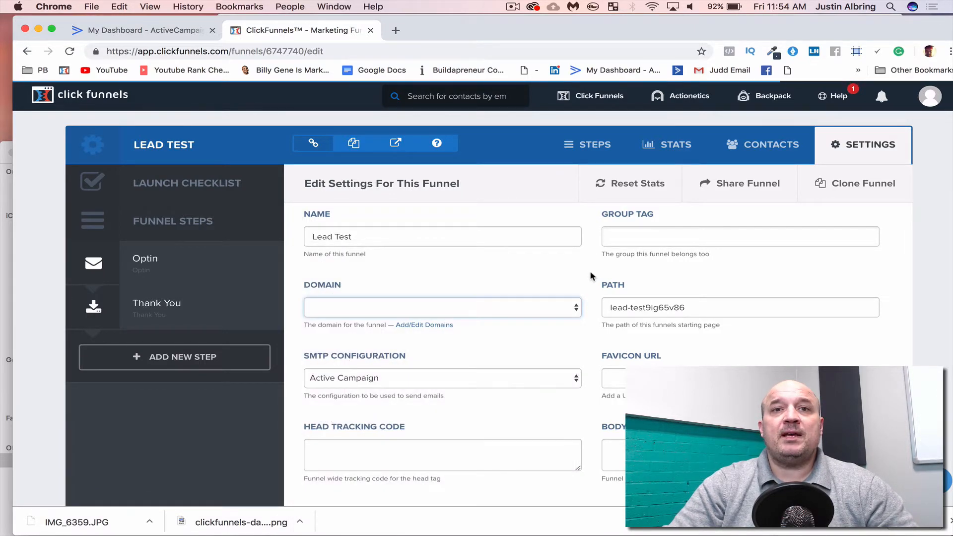
pyautogui.click(591, 276)
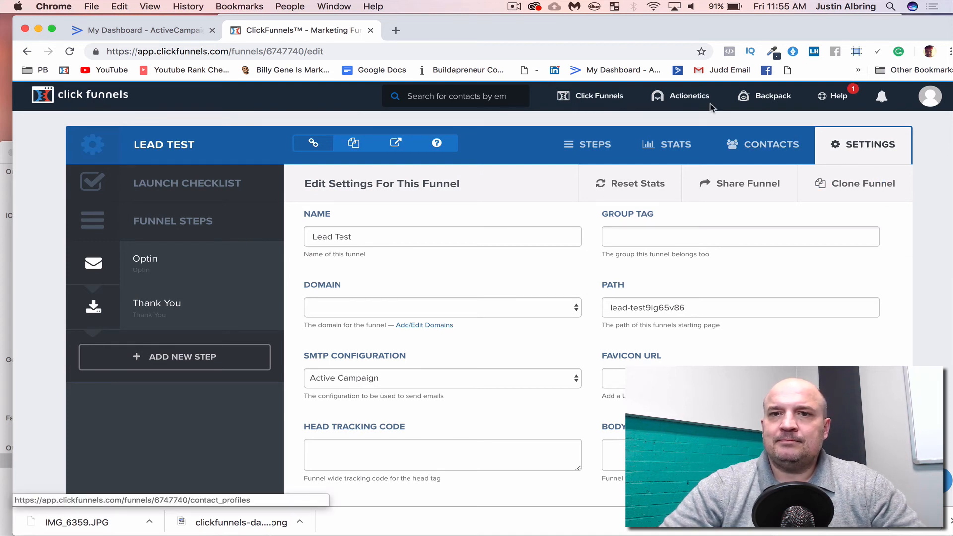
pyautogui.click(518, 10)
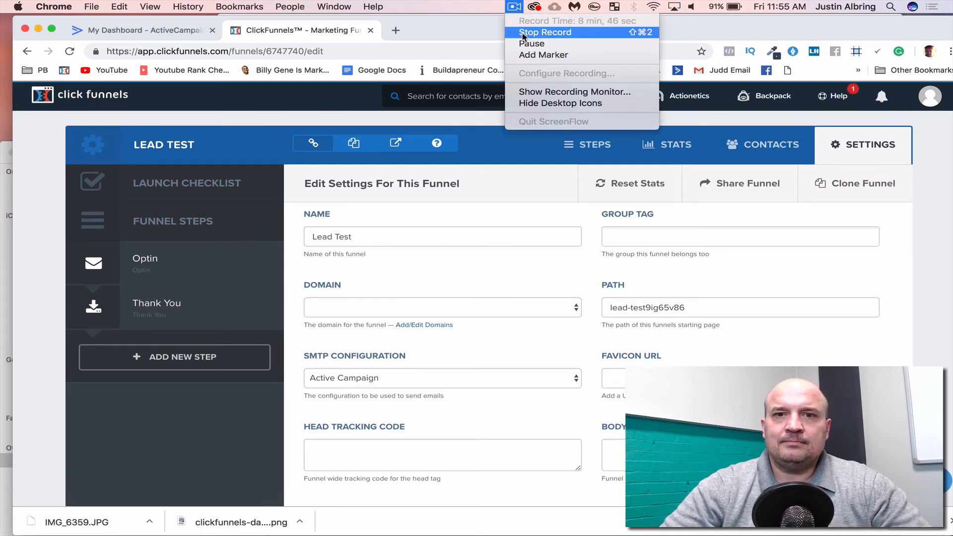